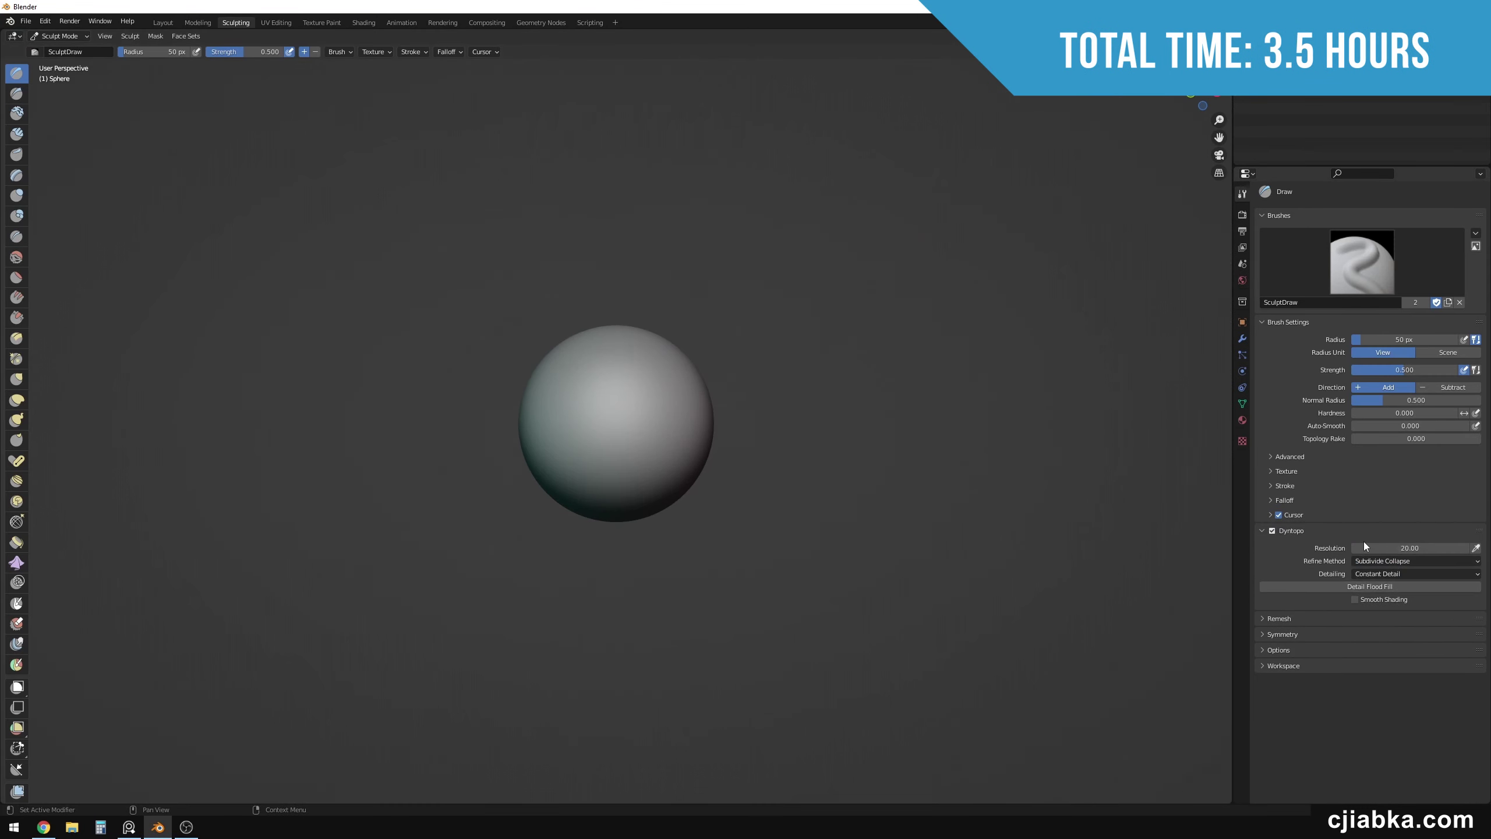
Pull the sphere out with Snake Hook into a seahorse with snout, head crest and curled tail.
scroll(1076, 324, "down", 1)
key("k")
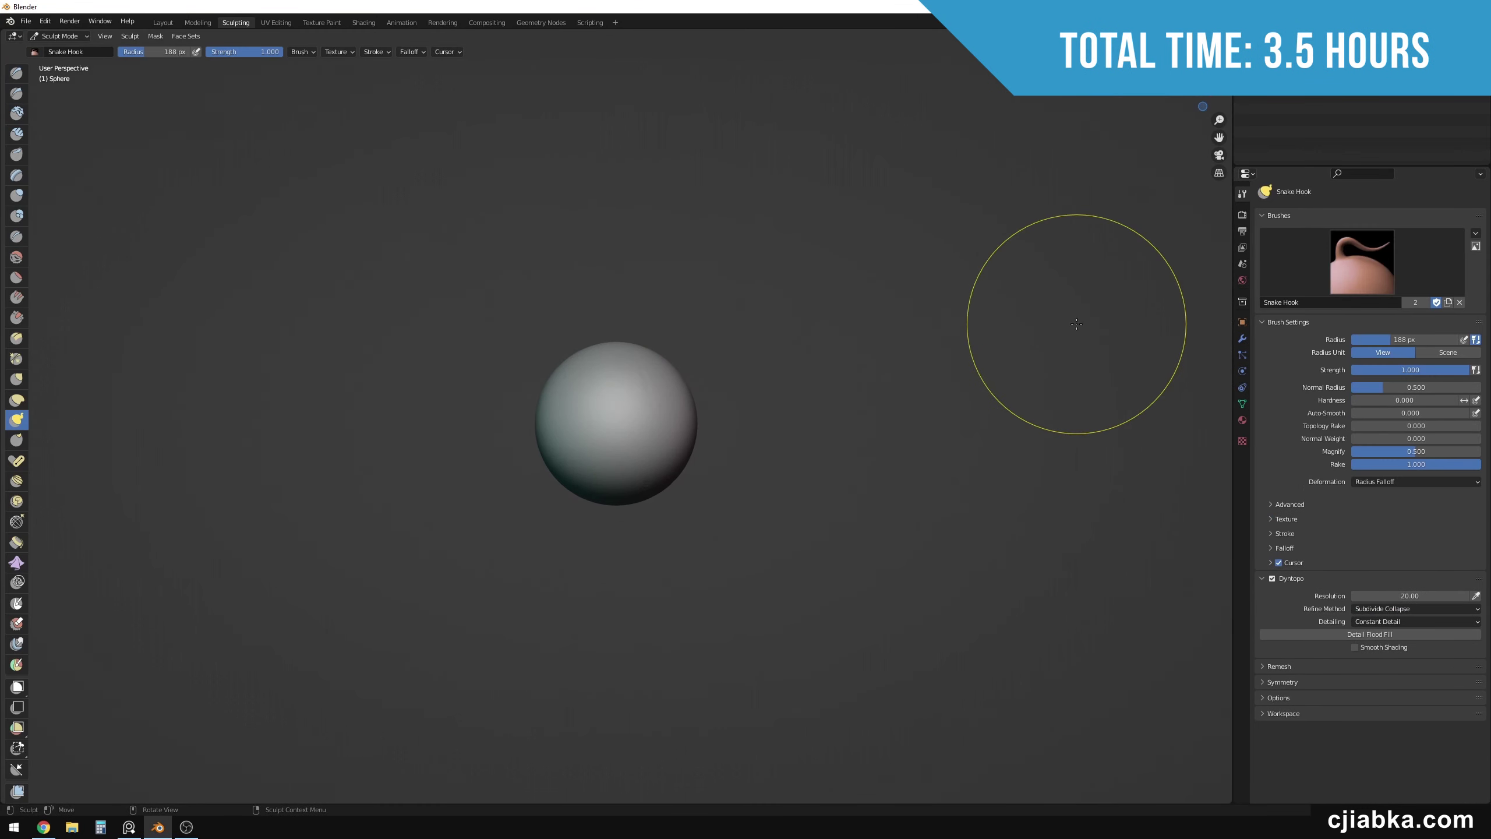
mouse_move(624, 328)
left_mouse_down()
mouse_move(665, 250)
mouse_move(547, 284)
left_mouse_up()
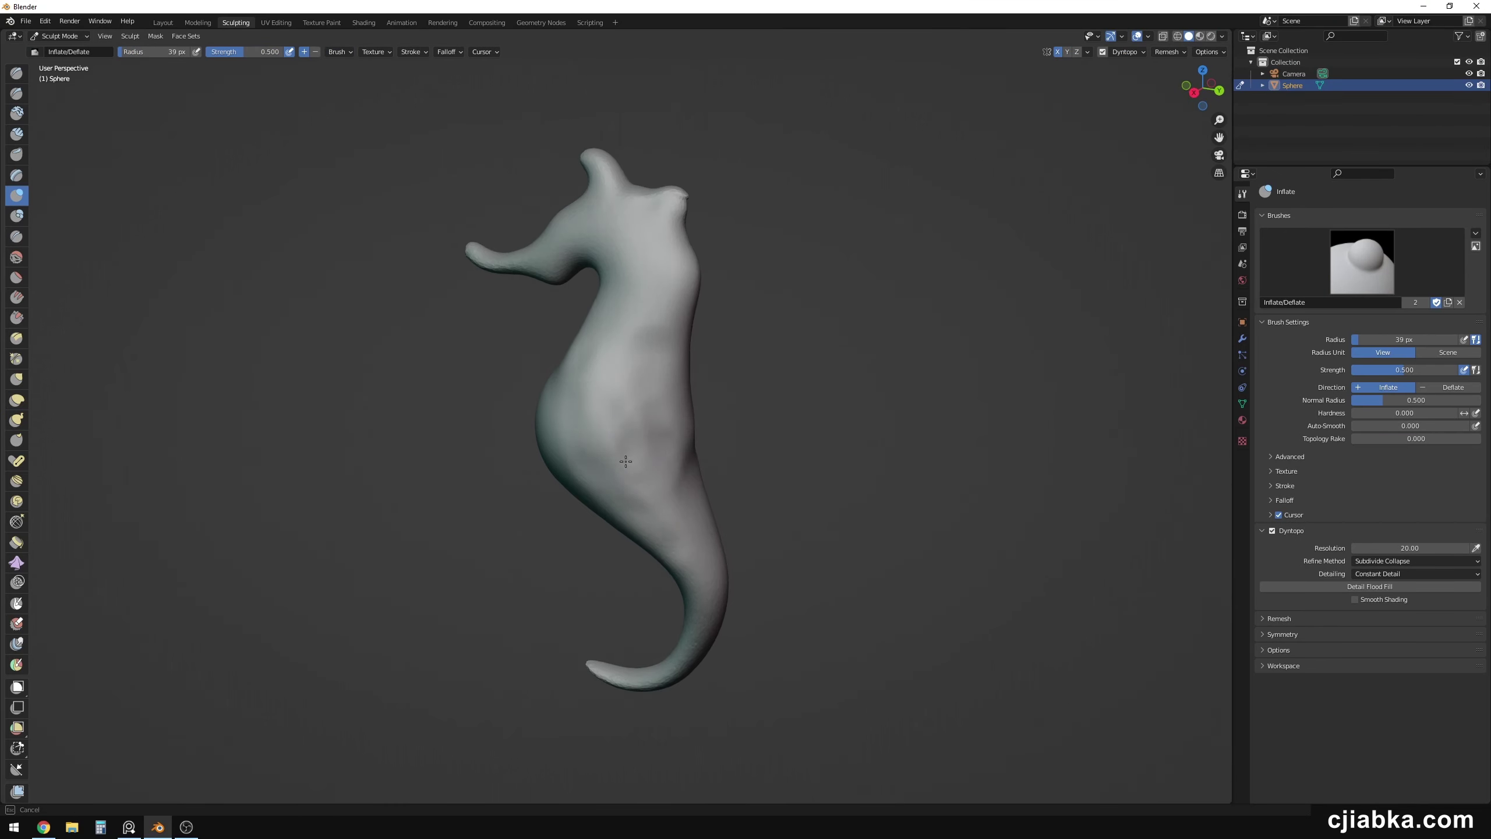
Grab and enlarge the brush to round out the belly and curl the tail tip up and left.
key("g")
left_click_drag(661, 406, 686, 402)
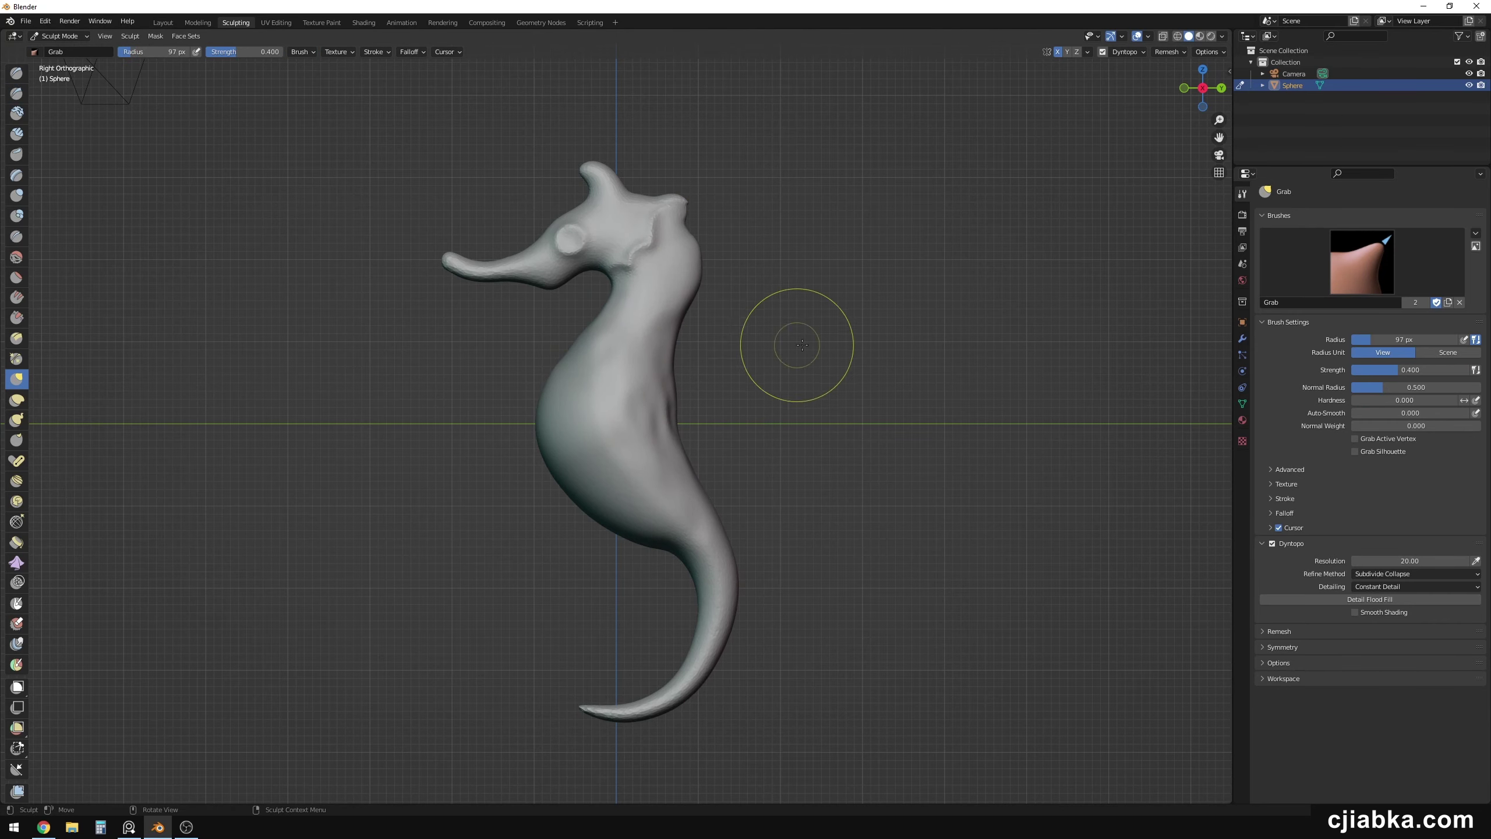
key("f")
left_click_drag(583, 382, 550, 345)
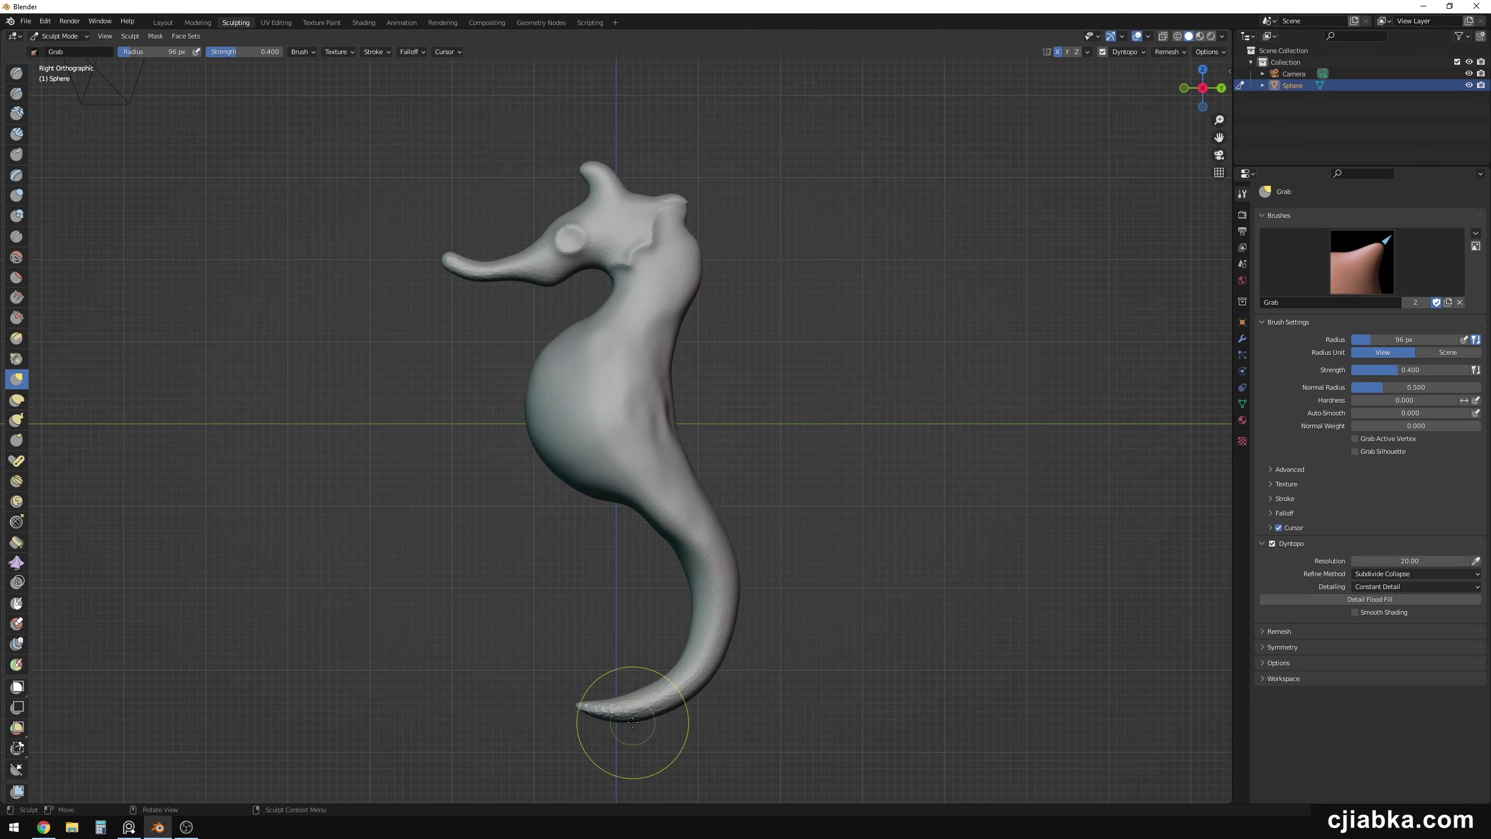
key("f")
left_click_drag(622, 713, 573, 623)
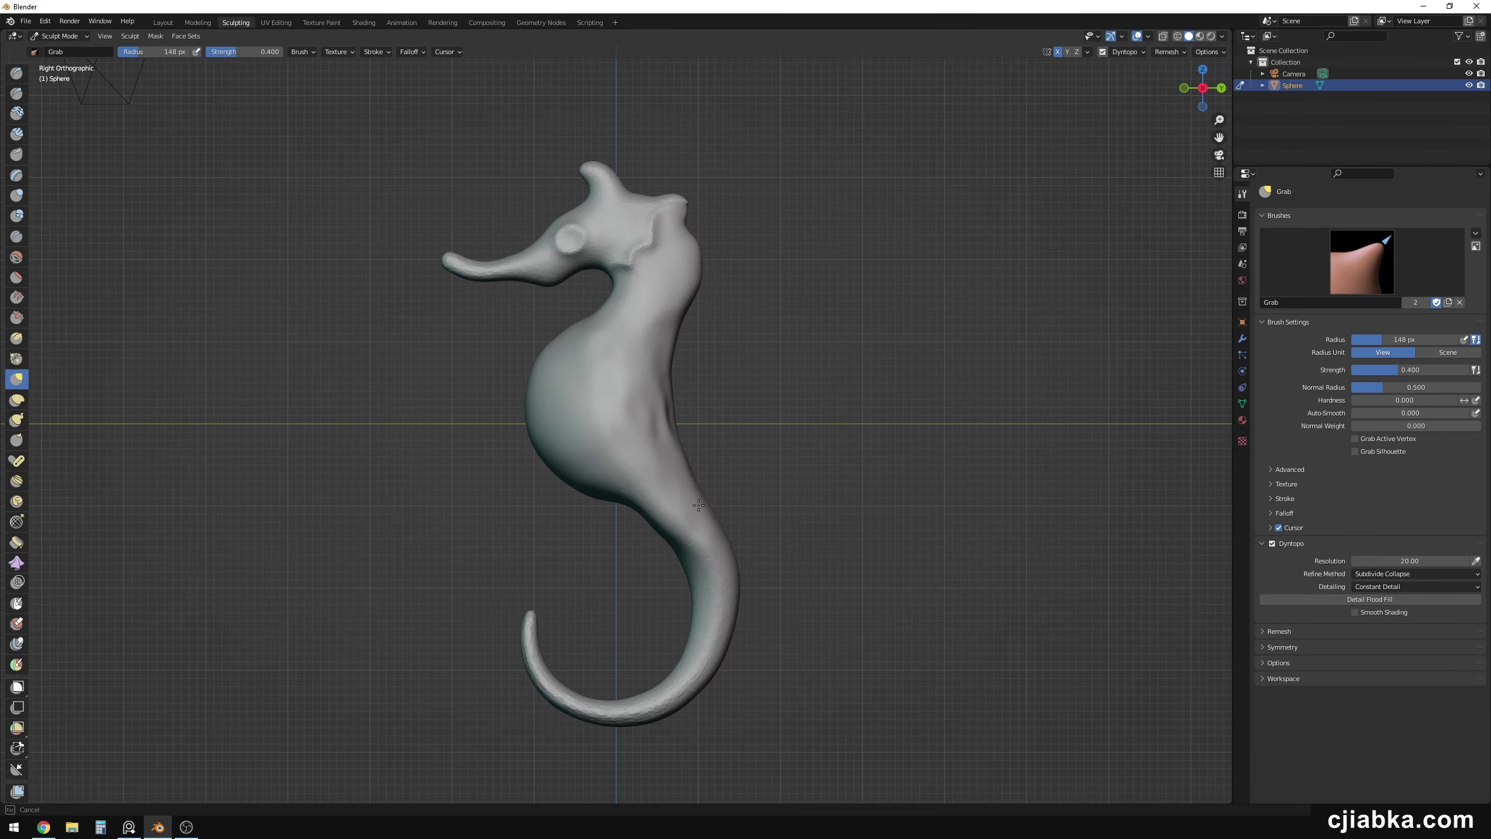
Thicken the lower tail with a 70 px Elastic Deform brush, then orbit the view.
key("f")
left_click(301, 383)
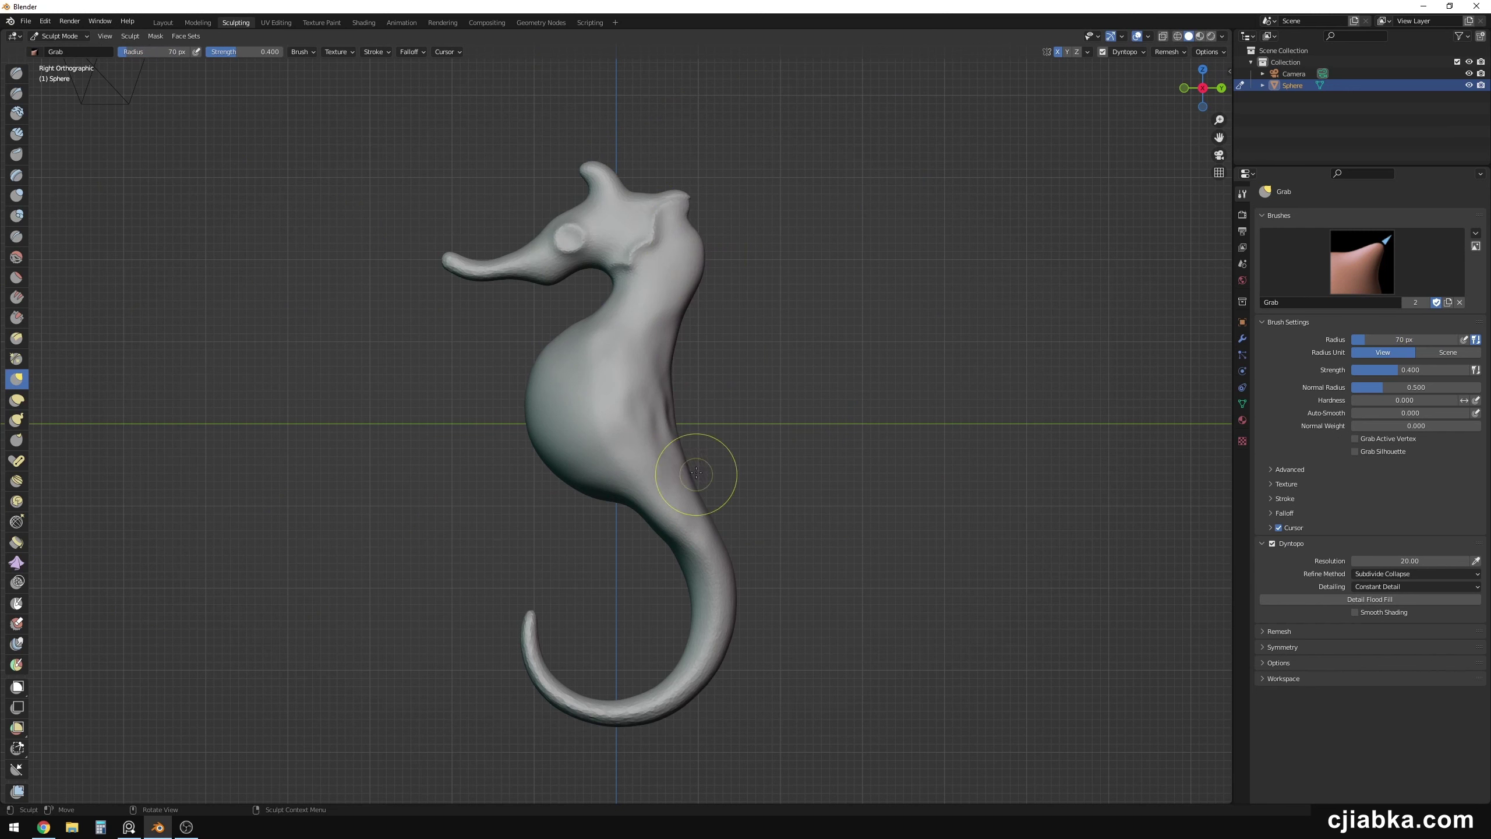
key("shift+space")
left_click_drag(566, 632, 562, 668)
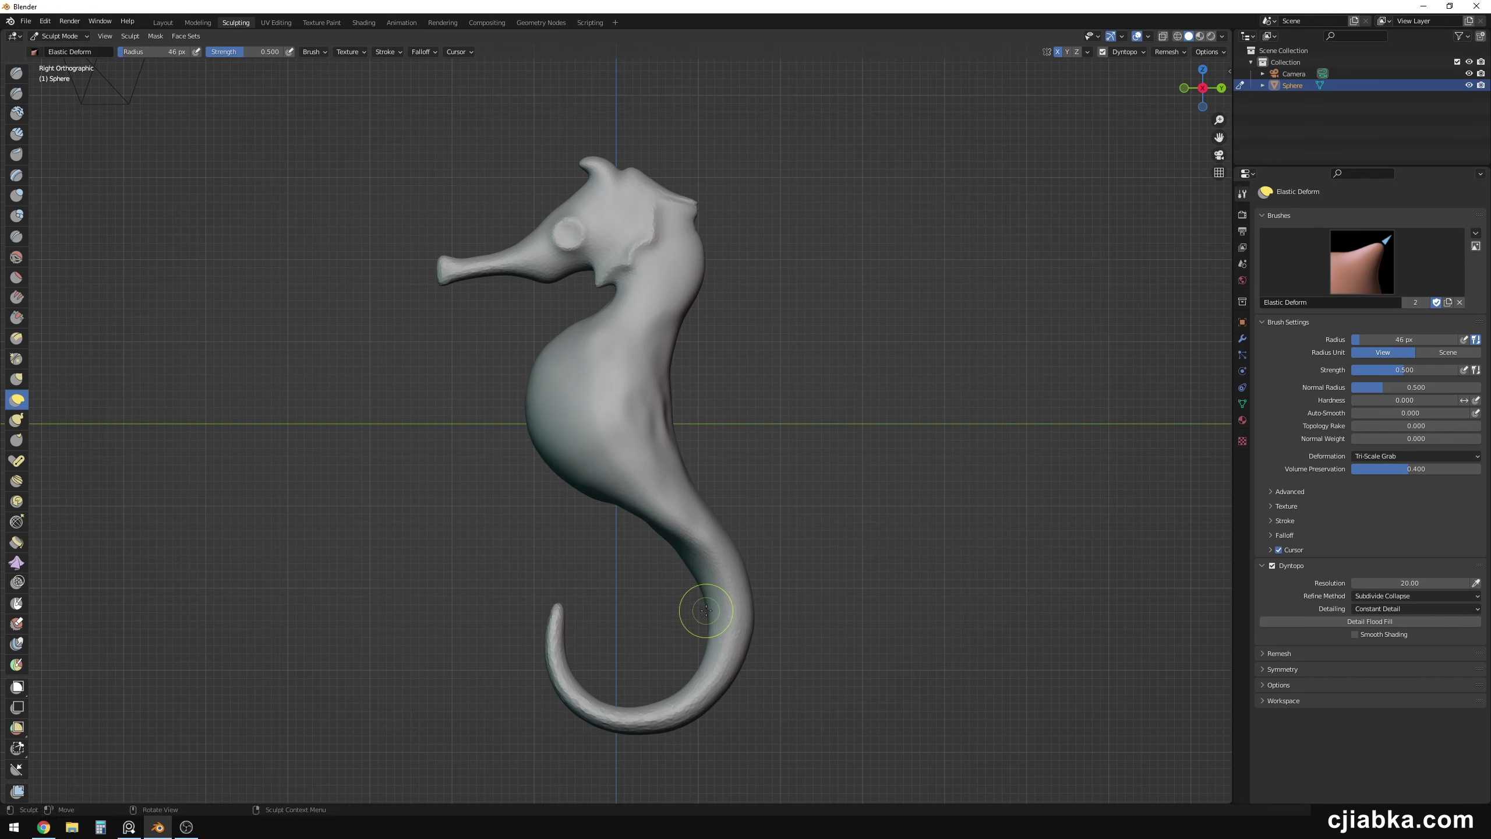
mouse_move(659, 605)
middle_mouse_down()
mouse_move(626, 655)
mouse_move(542, 609)
mouse_move(486, 499)
mouse_move(649, 516)
mouse_move(738, 421)
mouse_move(609, 482)
mouse_move(573, 456)
mouse_move(603, 368)
mouse_move(649, 383)
mouse_move(622, 290)
mouse_move(598, 466)
mouse_move(573, 377)
mouse_move(623, 371)
middle_mouse_up()
key("i")
key("g")
Save the sculpt as sea_creature_01.blend and orbit to inspect it from the side.
key("ctrl+s")
key("Return")
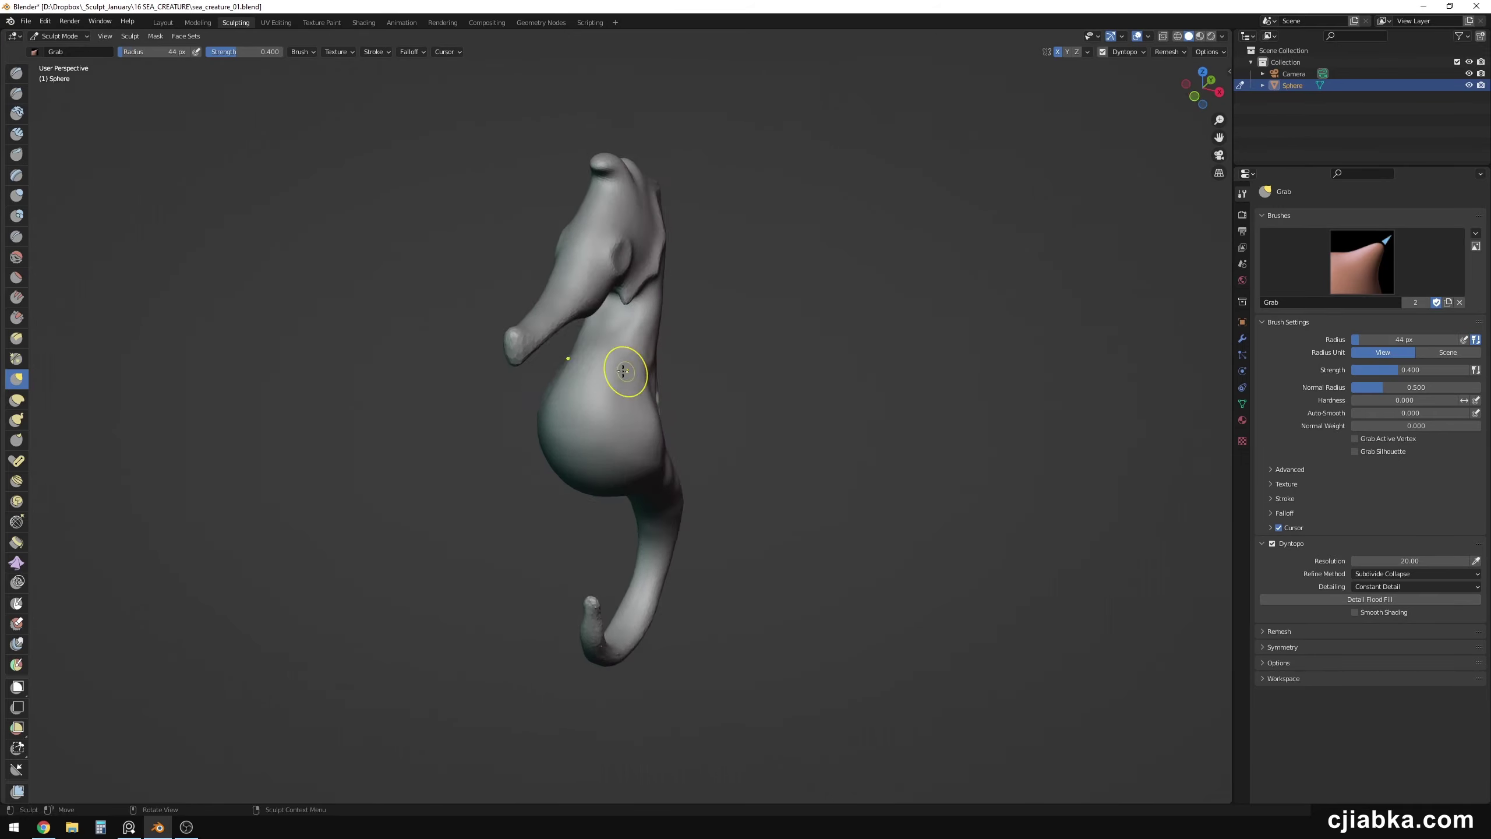
mouse_move(613, 467)
middle_mouse_down()
mouse_move(632, 493)
mouse_move(776, 458)
middle_mouse_up()
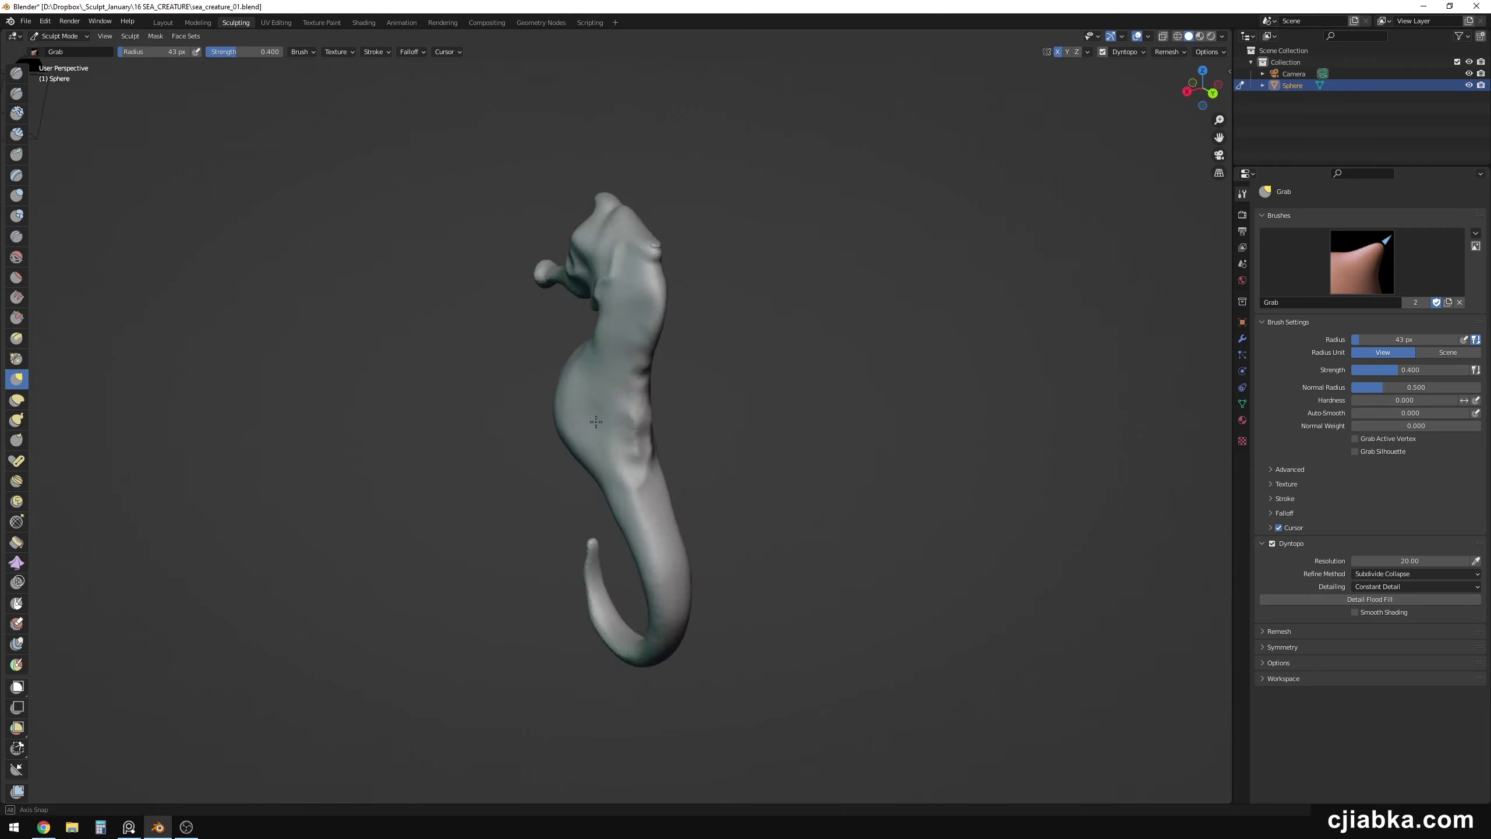
key("shift+x")
middle_click_drag(596, 421, 641, 272)
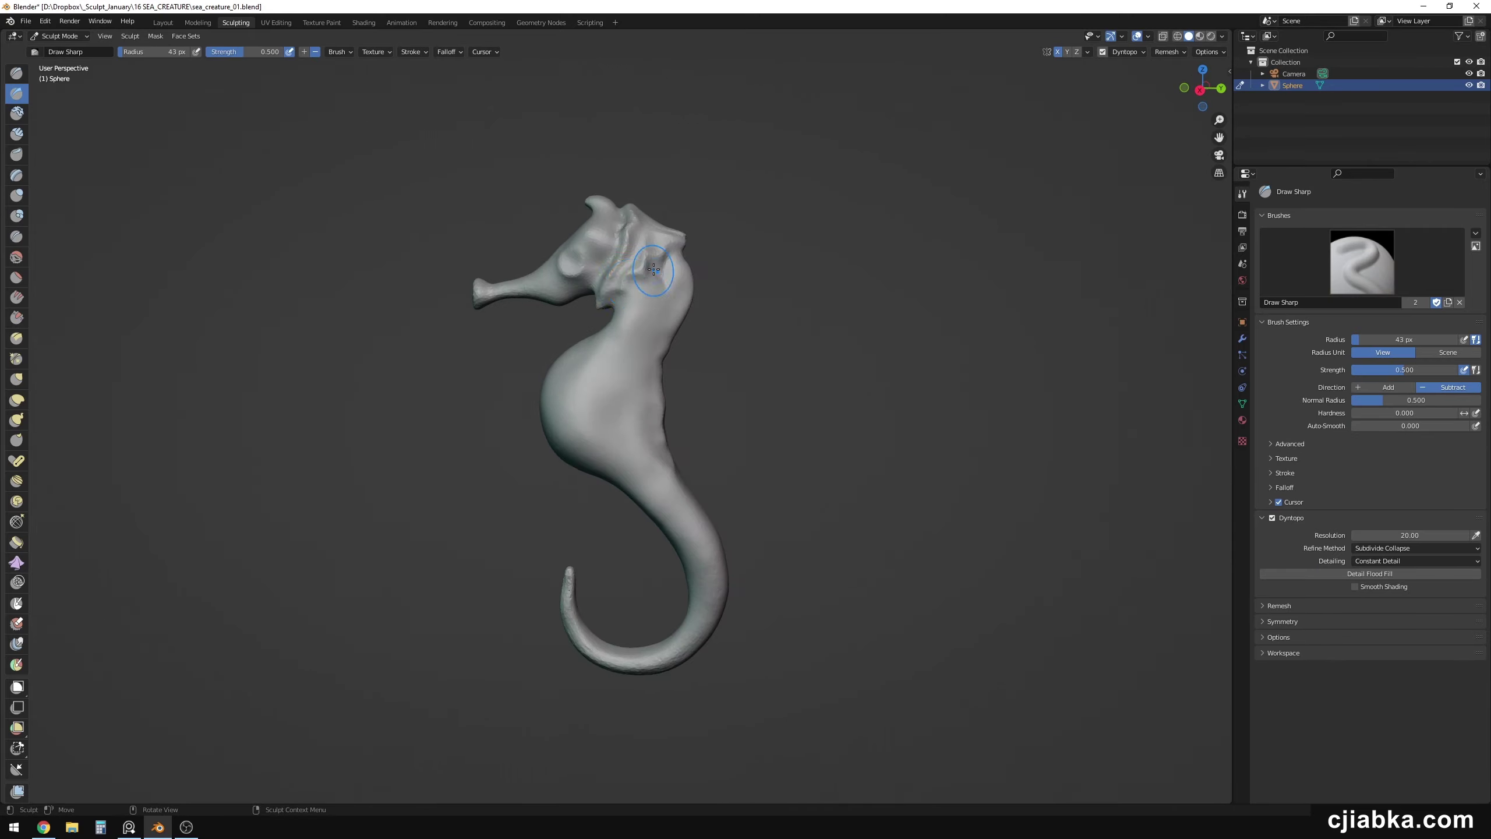
Reshape the snout base with Grab, then orbit so the seahorse faces left.
key("g")
middle_click_drag(627, 267, 546, 299)
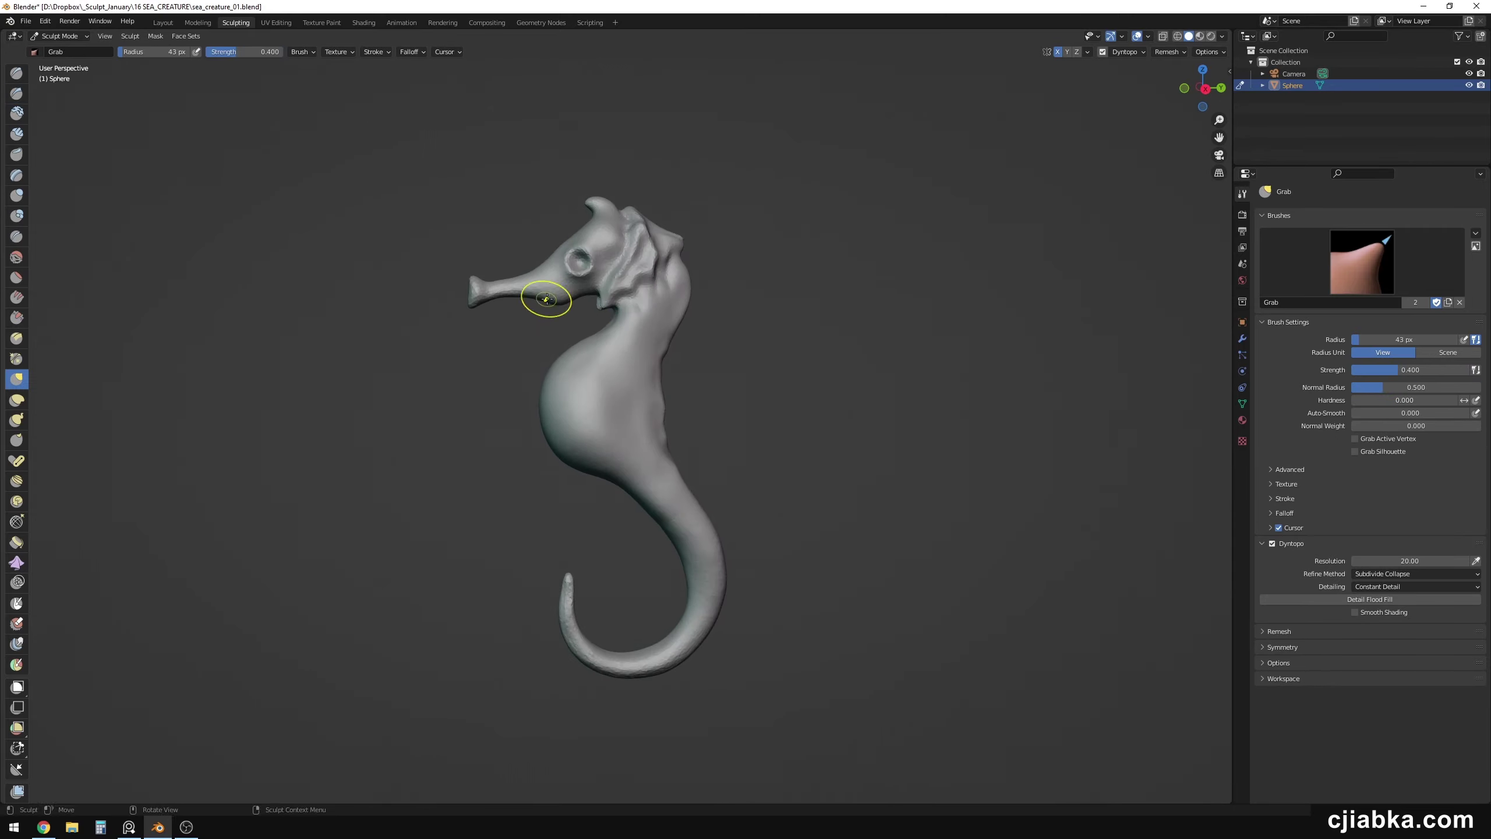
key("shift+x")
middle_click_drag(763, 378, 495, 292)
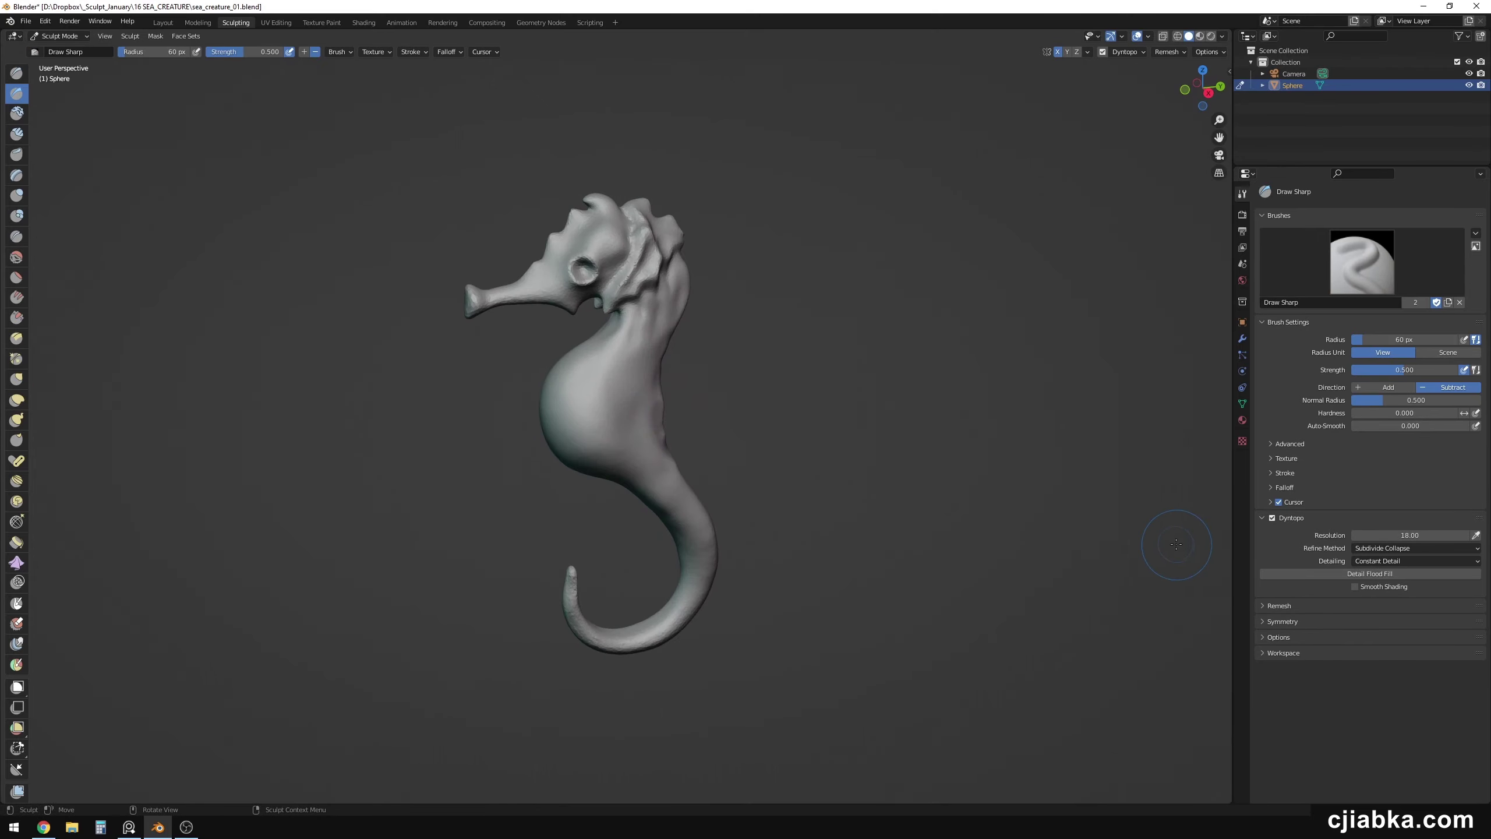
mouse_move(611, 342)
middle_mouse_down()
mouse_move(632, 317)
mouse_move(614, 327)
middle_mouse_up()
Carve sharp creases around the eye, snout and head crest with a 36 px Draw Sharp brush.
key("f")
left_click(614, 327)
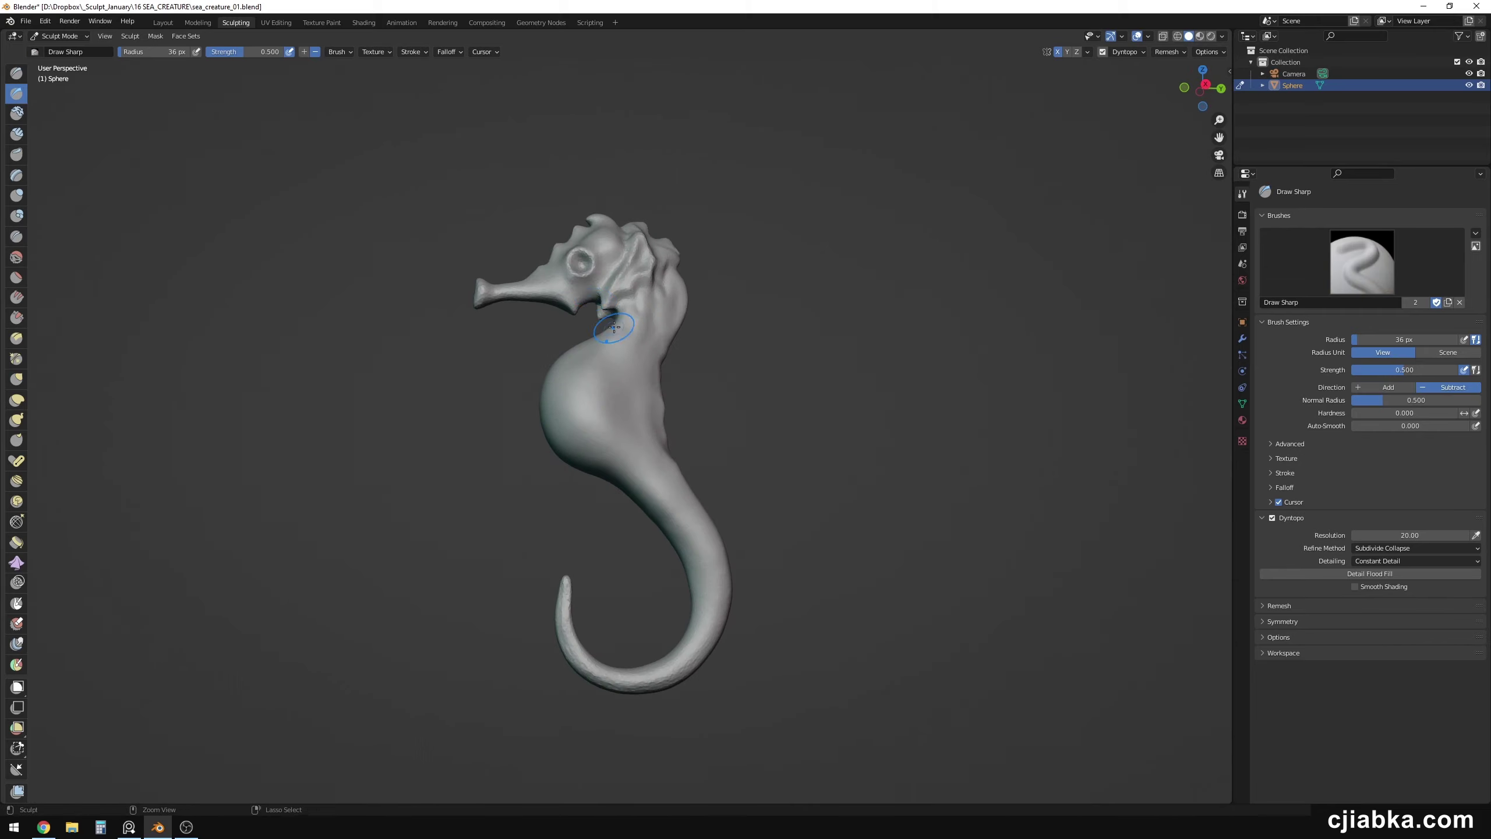
scroll(593, 254, "up", 3)
mouse_move(593, 254)
middle_mouse_down("shift")
mouse_move(594, 404)
mouse_move(730, 341)
mouse_move(625, 359)
mouse_move(594, 385)
middle_mouse_up("shift")
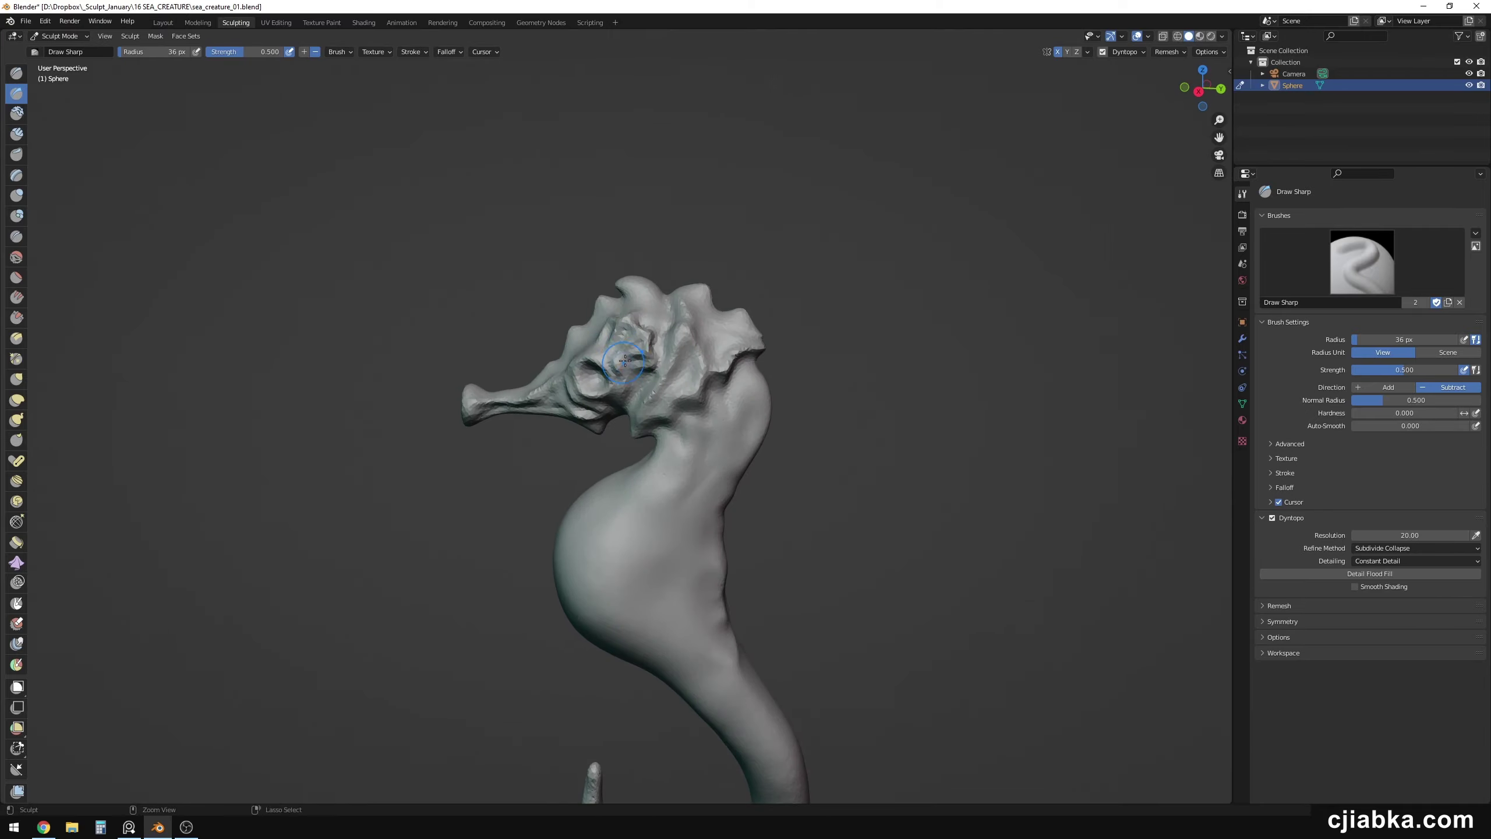
mouse_move(615, 388)
middle_mouse_down()
mouse_move(595, 436)
mouse_move(682, 572)
middle_mouse_up()
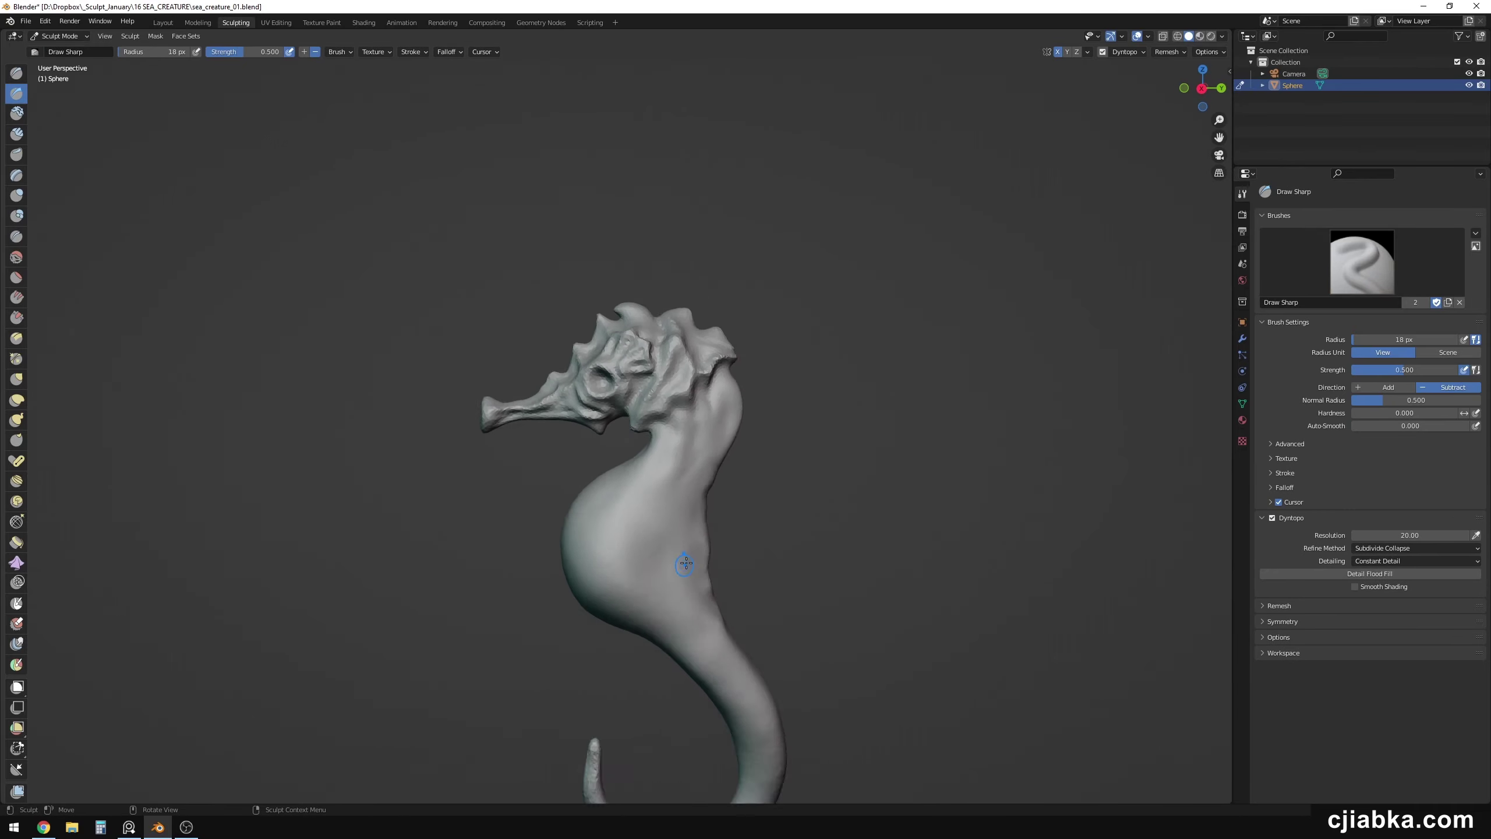
left_click(16, 379)
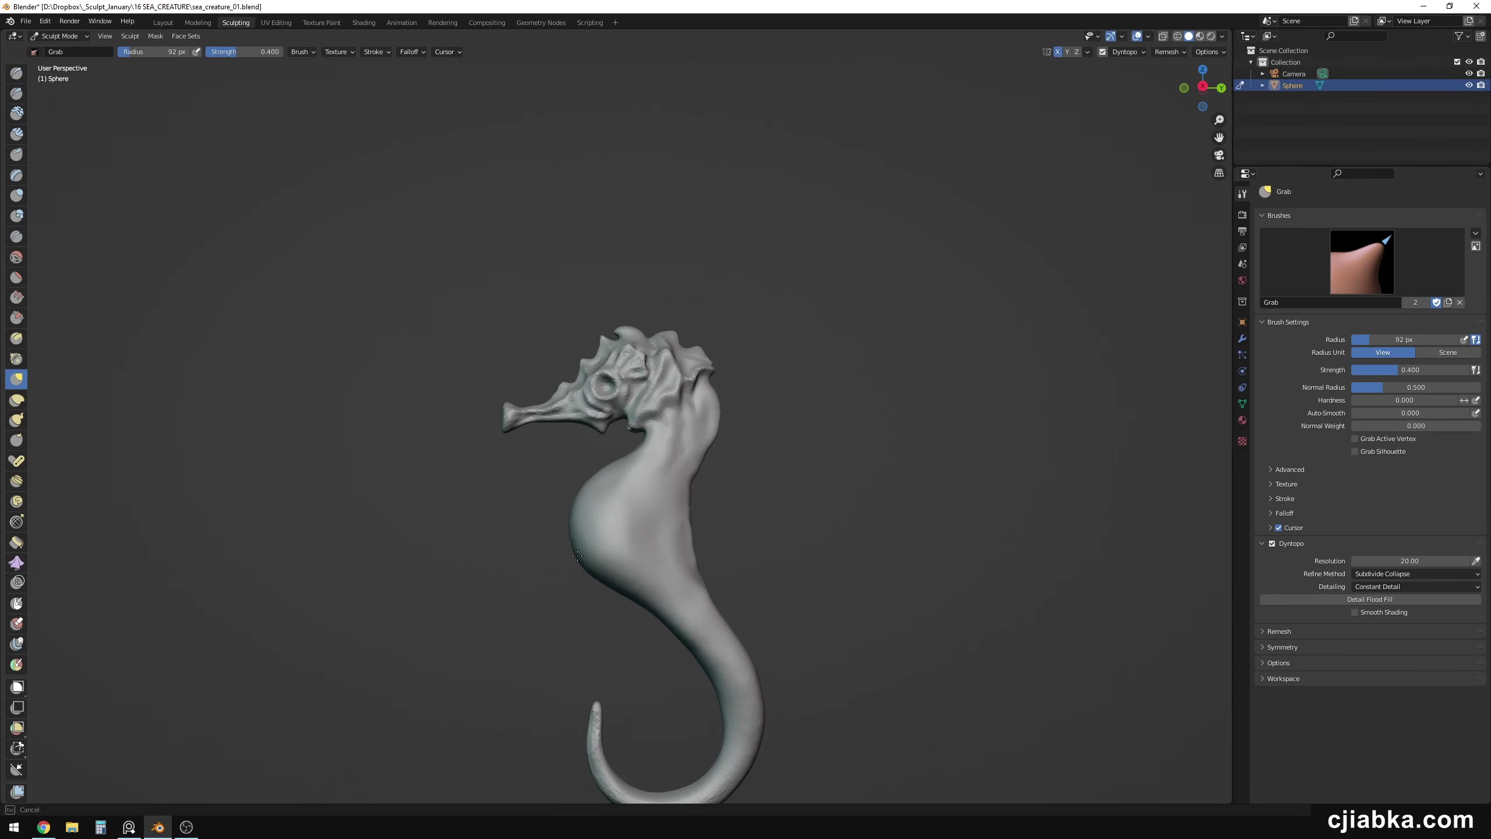
Center the seahorse and carve sharp grooves down its belly and along the body.
mouse_move(771, 592)
middle_mouse_down()
mouse_move(761, 529)
mouse_move(707, 654)
middle_mouse_up()
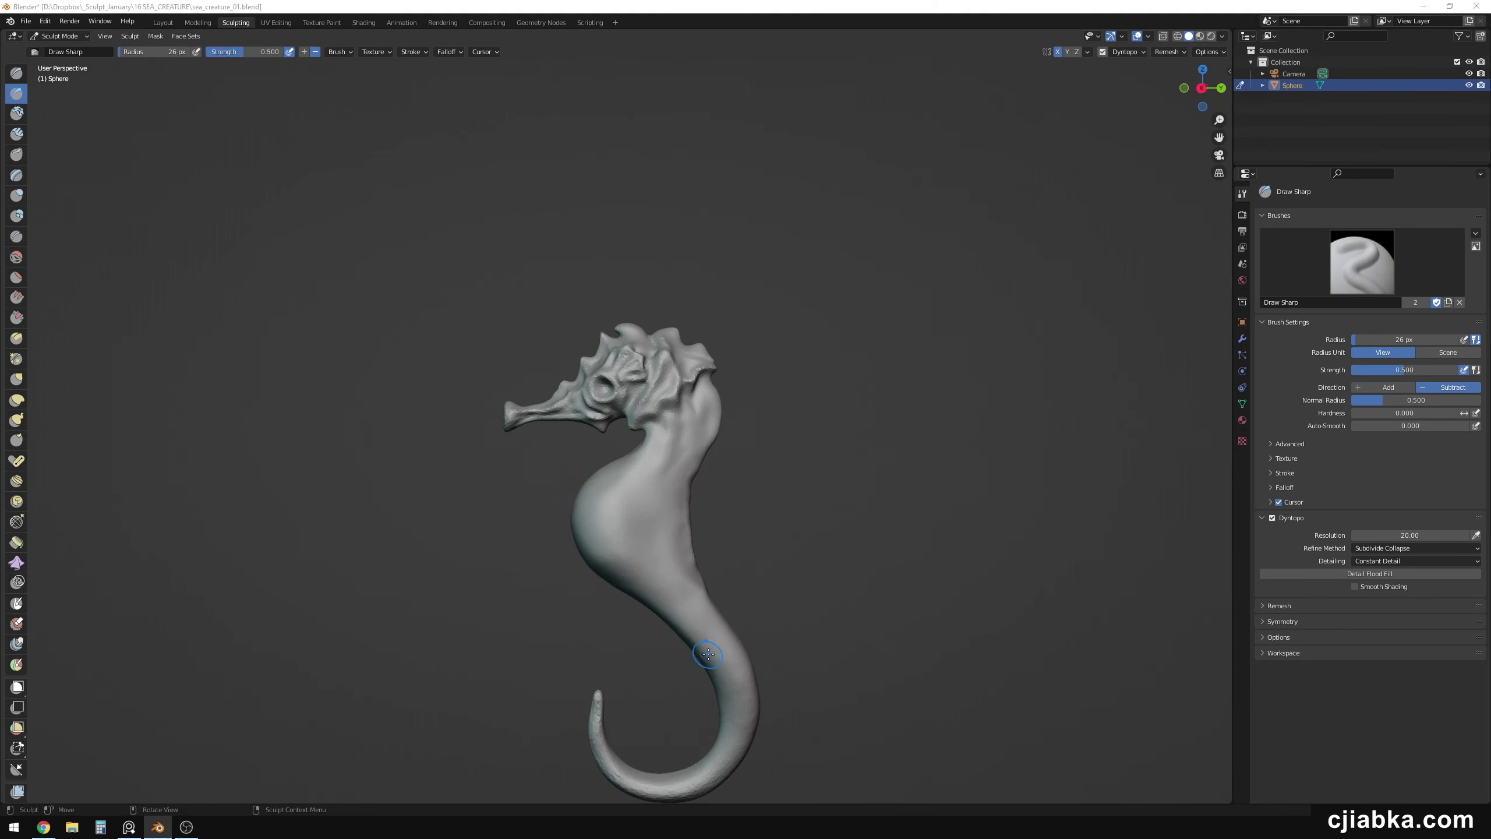
middle_click_drag(648, 522, 667, 463)
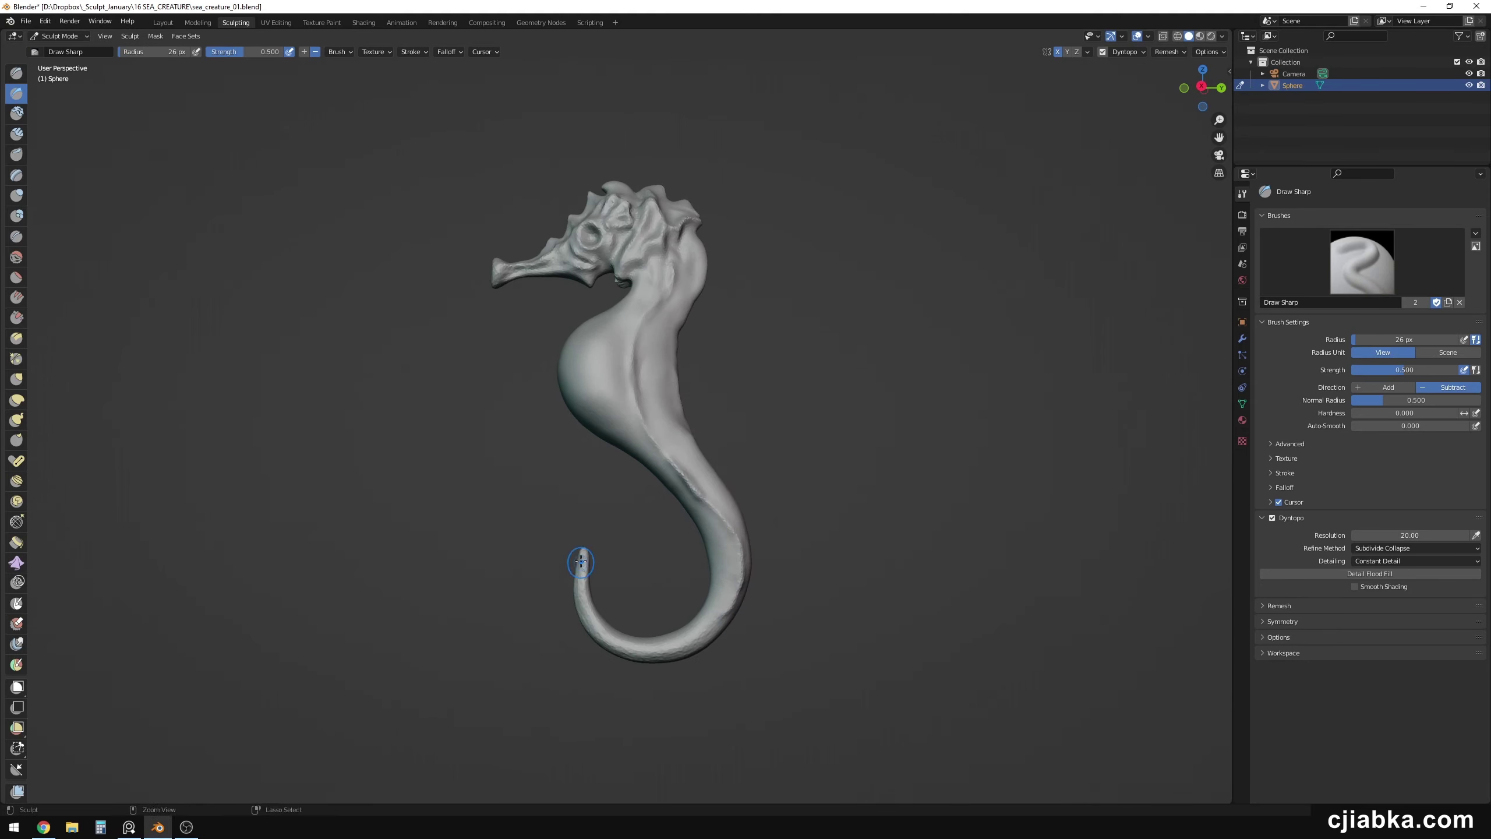
left_click_drag(583, 333, 599, 393)
left_click_drag(630, 287, 684, 433)
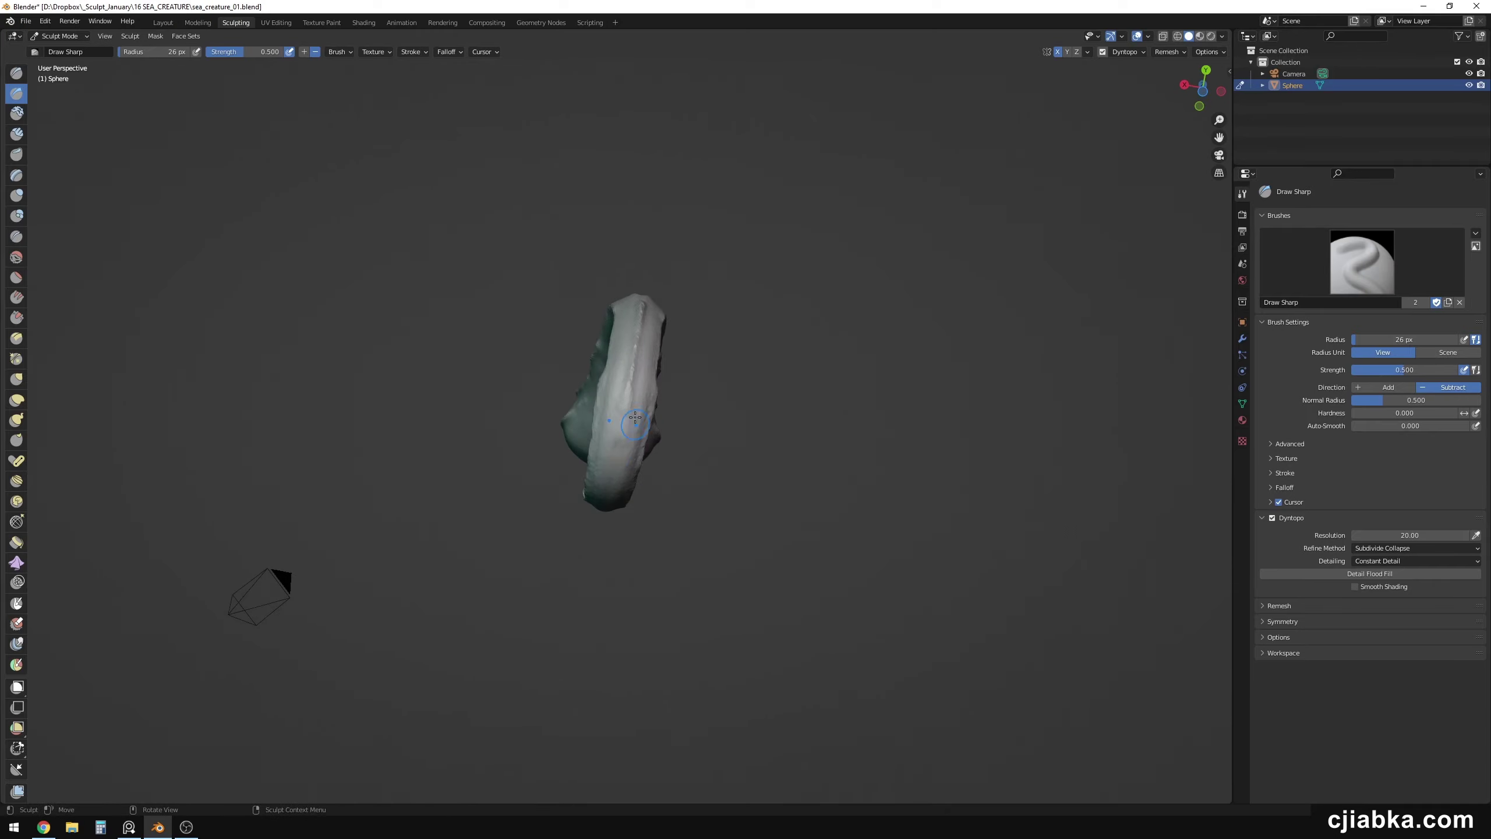
left_click(16, 399)
Orbit and zoom to inspect the grooves on the other side of the curled body.
middle_click_drag(575, 482, 591, 469)
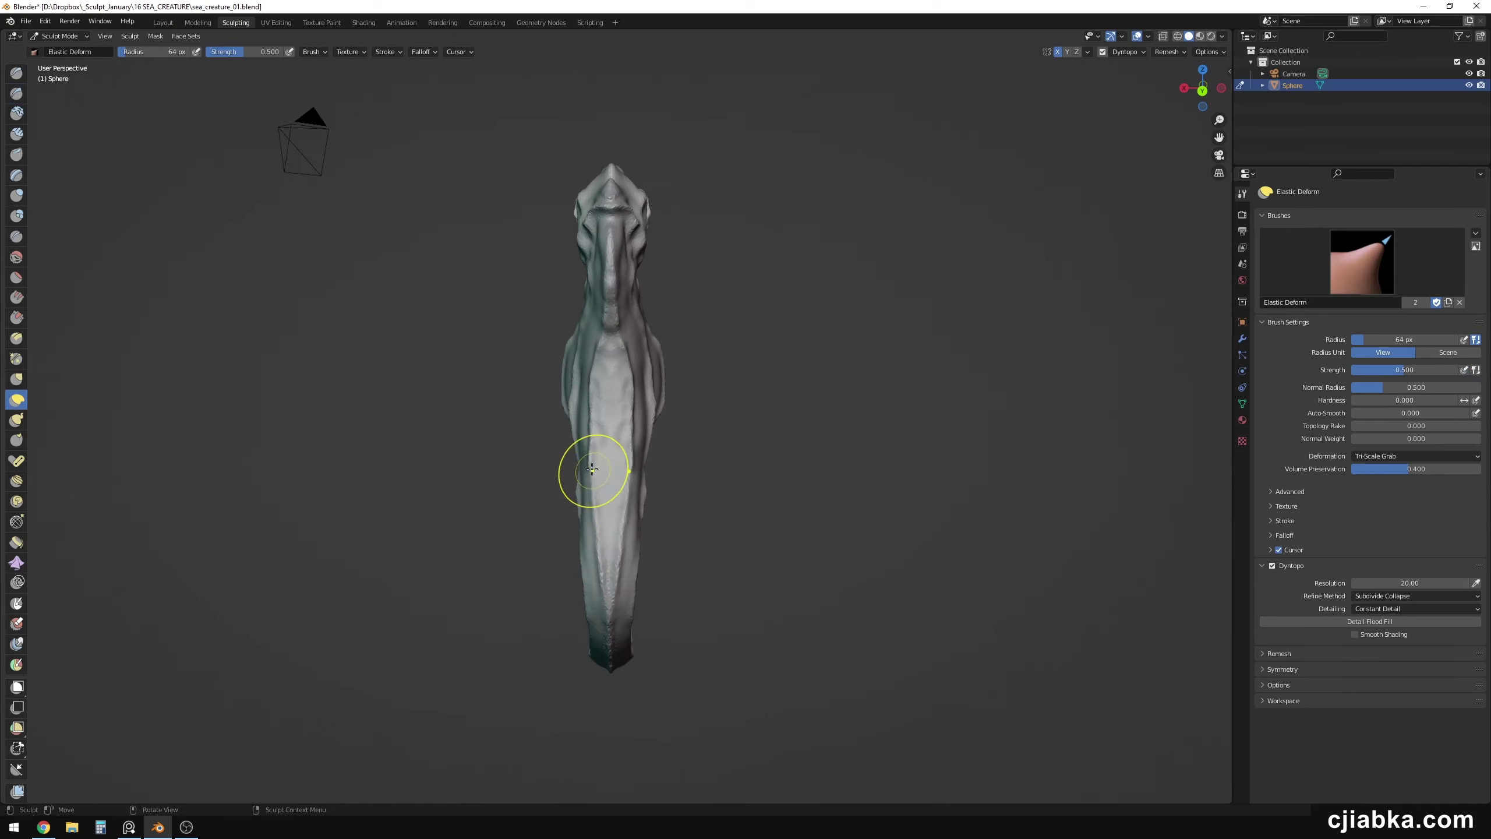
mouse_move(522, 412)
middle_mouse_down()
mouse_move(668, 356)
mouse_move(684, 570)
middle_mouse_up()
scroll(668, 356, "up", 3)
scroll(684, 569, "up", 3)
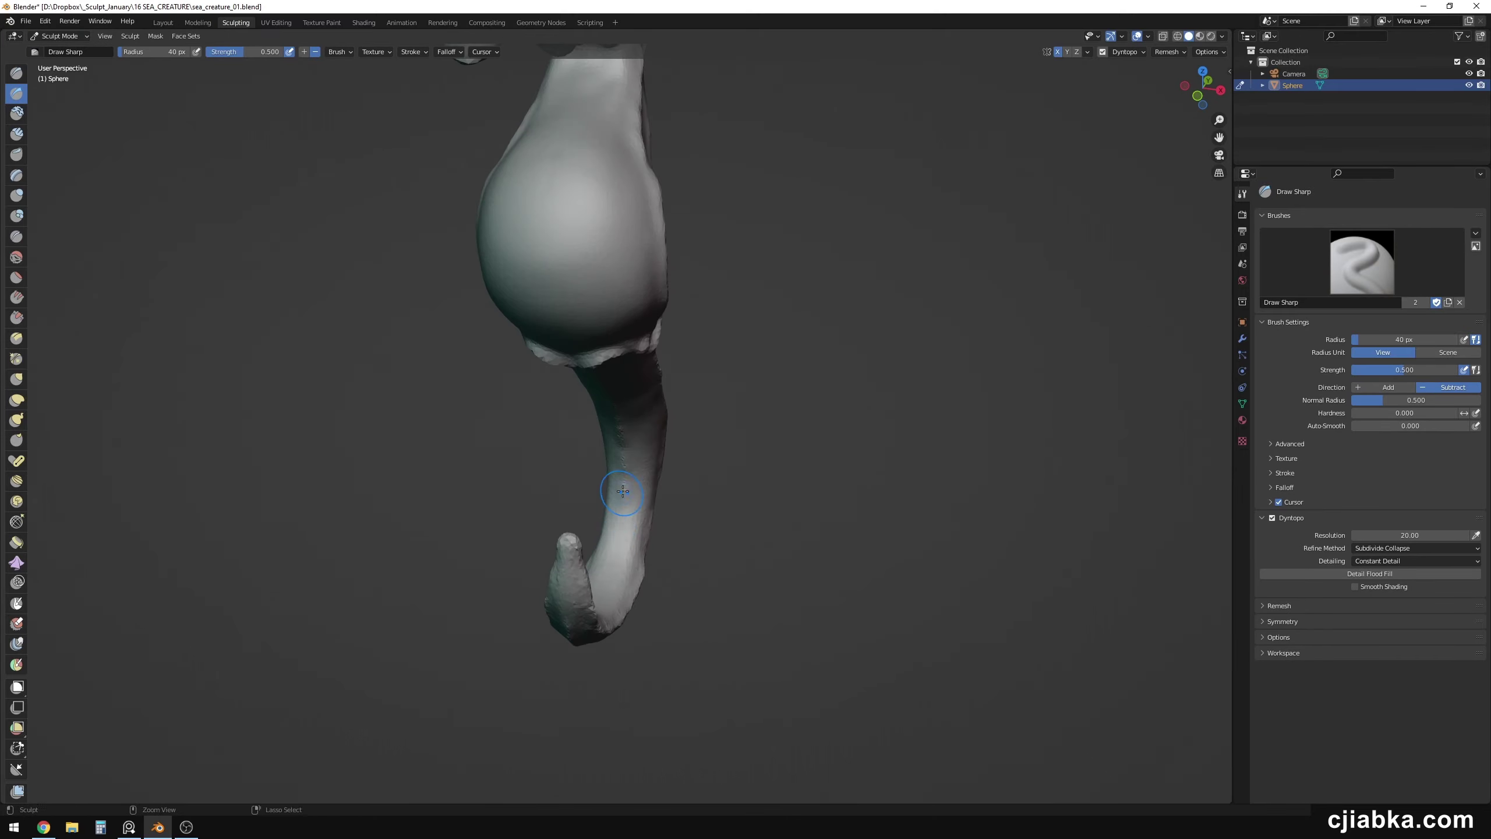
scroll(684, 570, "down", 3)
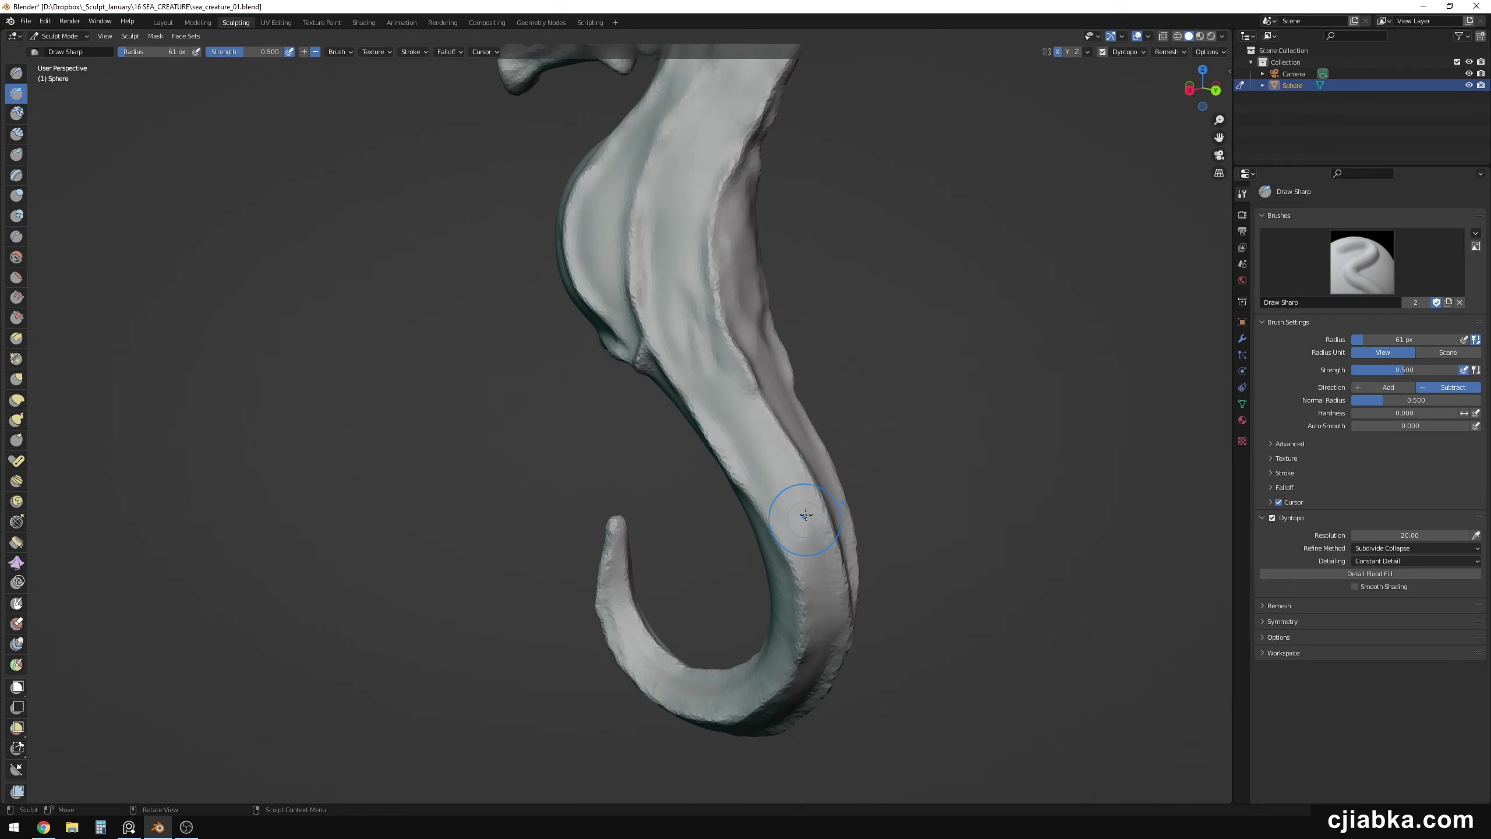
mouse_move(684, 570)
middle_mouse_down()
mouse_move(782, 474)
mouse_move(586, 416)
mouse_move(828, 648)
mouse_move(704, 411)
middle_mouse_up()
Set Draw Sharp to a 24 px radius and carve segment ridges down the seahorse's body.
key("i")
scroll(645, 381, "down", 3)
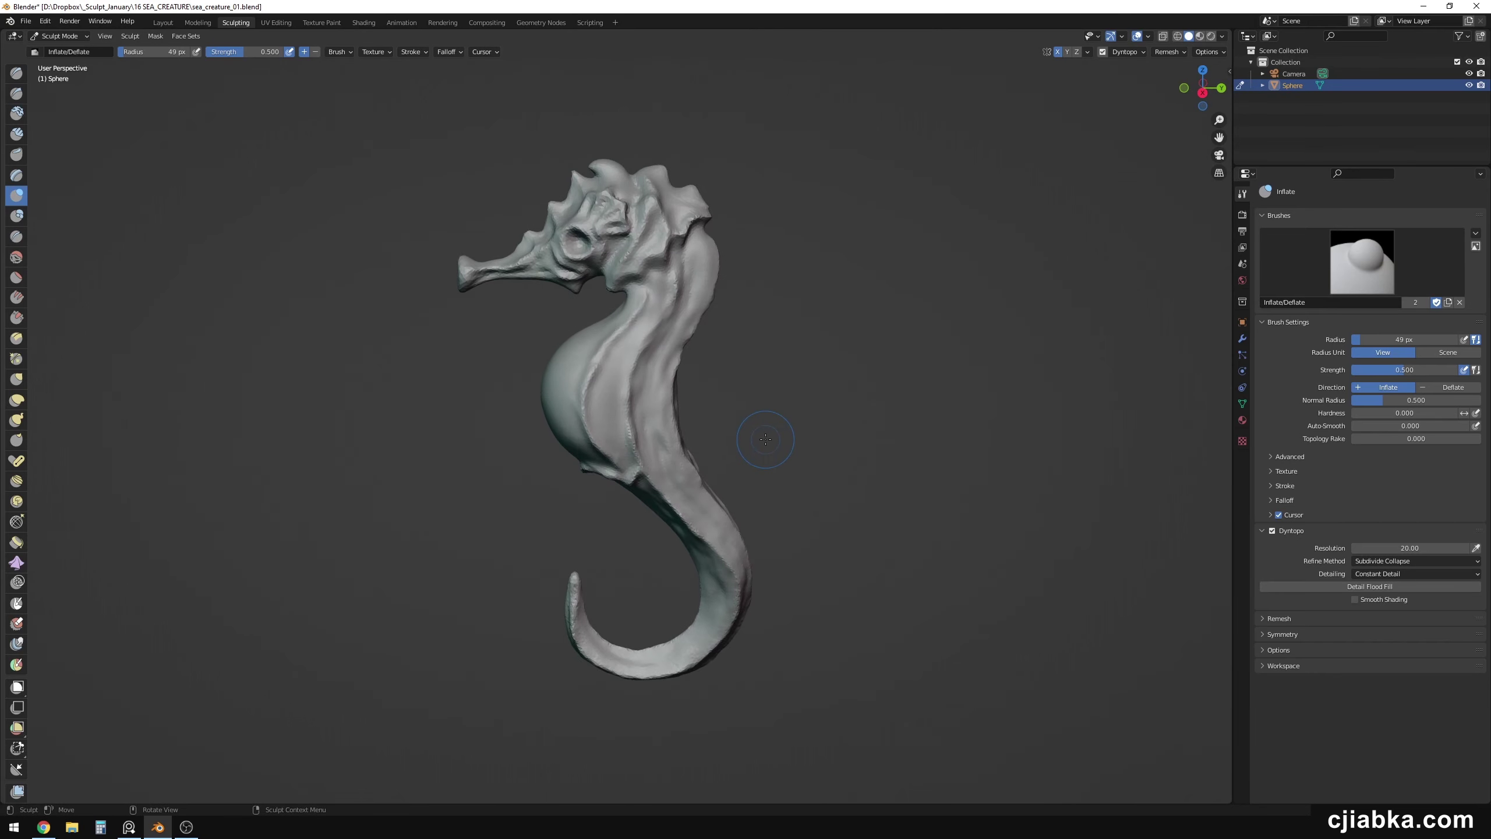
left_click(16, 93)
middle_click_drag(640, 321, 643, 404)
key("f")
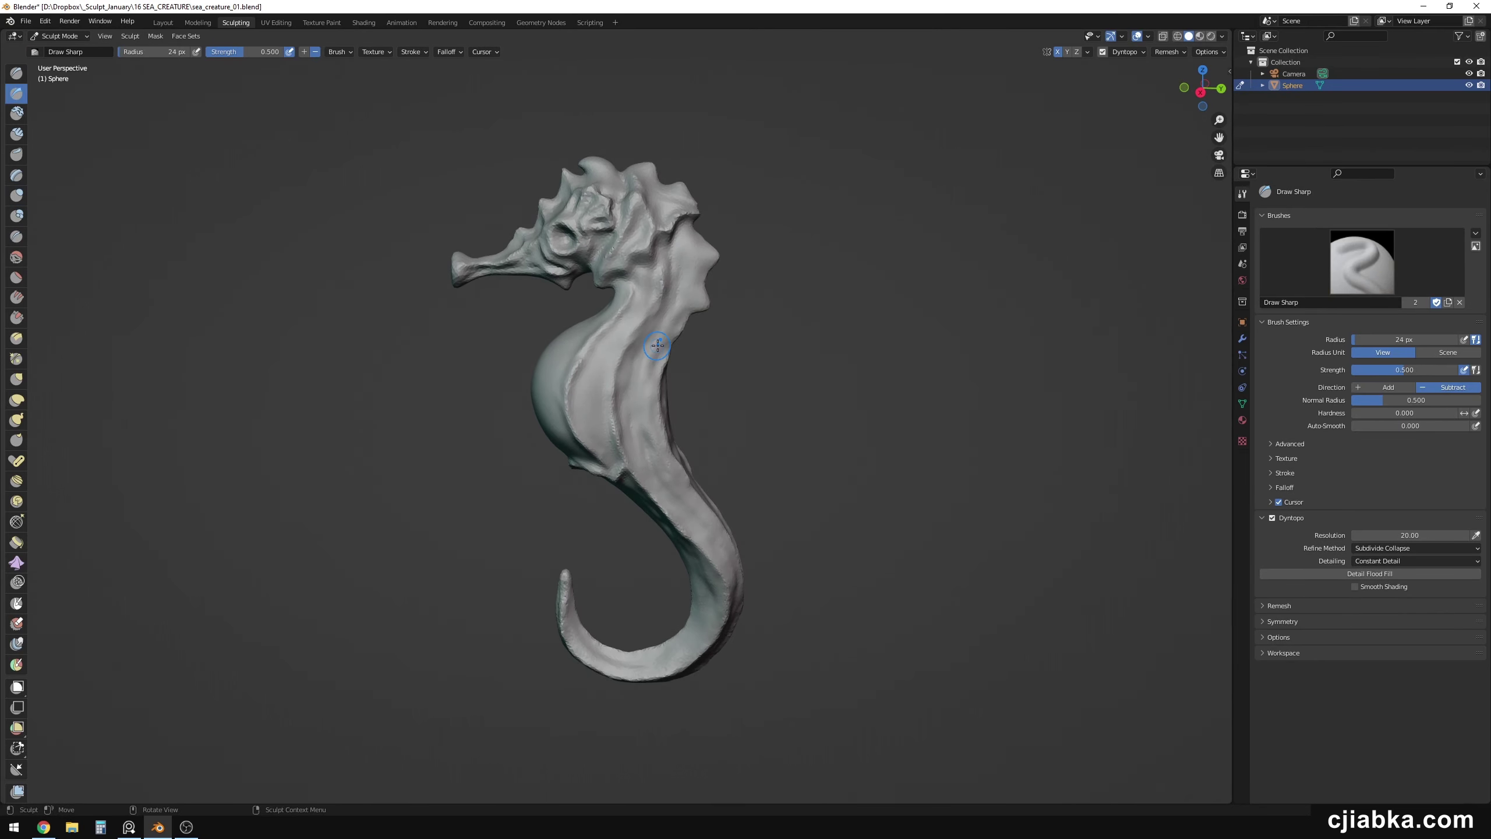
left_click(643, 403)
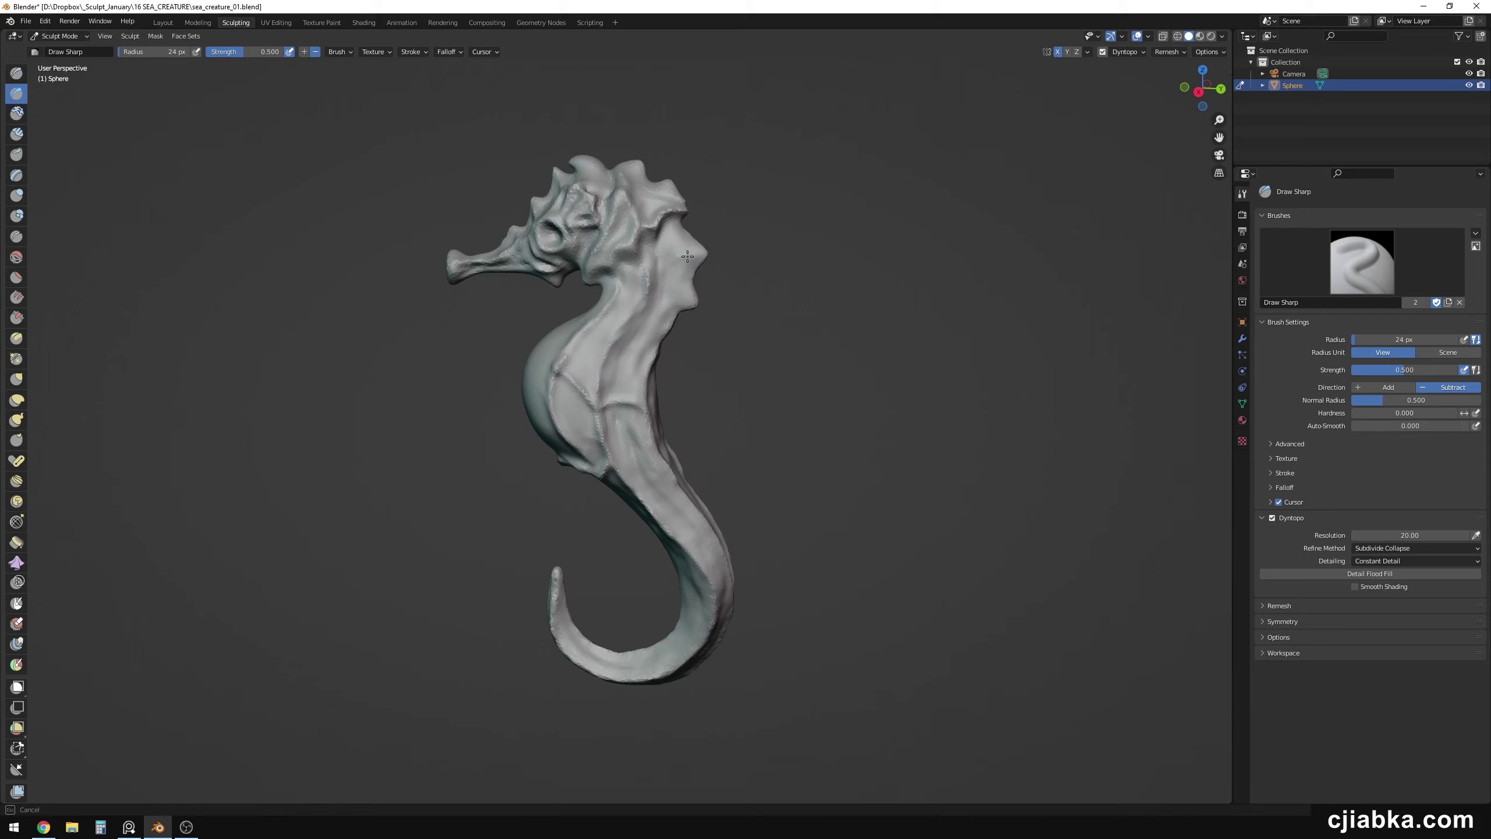
mouse_move(622, 340)
middle_mouse_down()
mouse_move(668, 324)
mouse_move(598, 436)
middle_mouse_up()
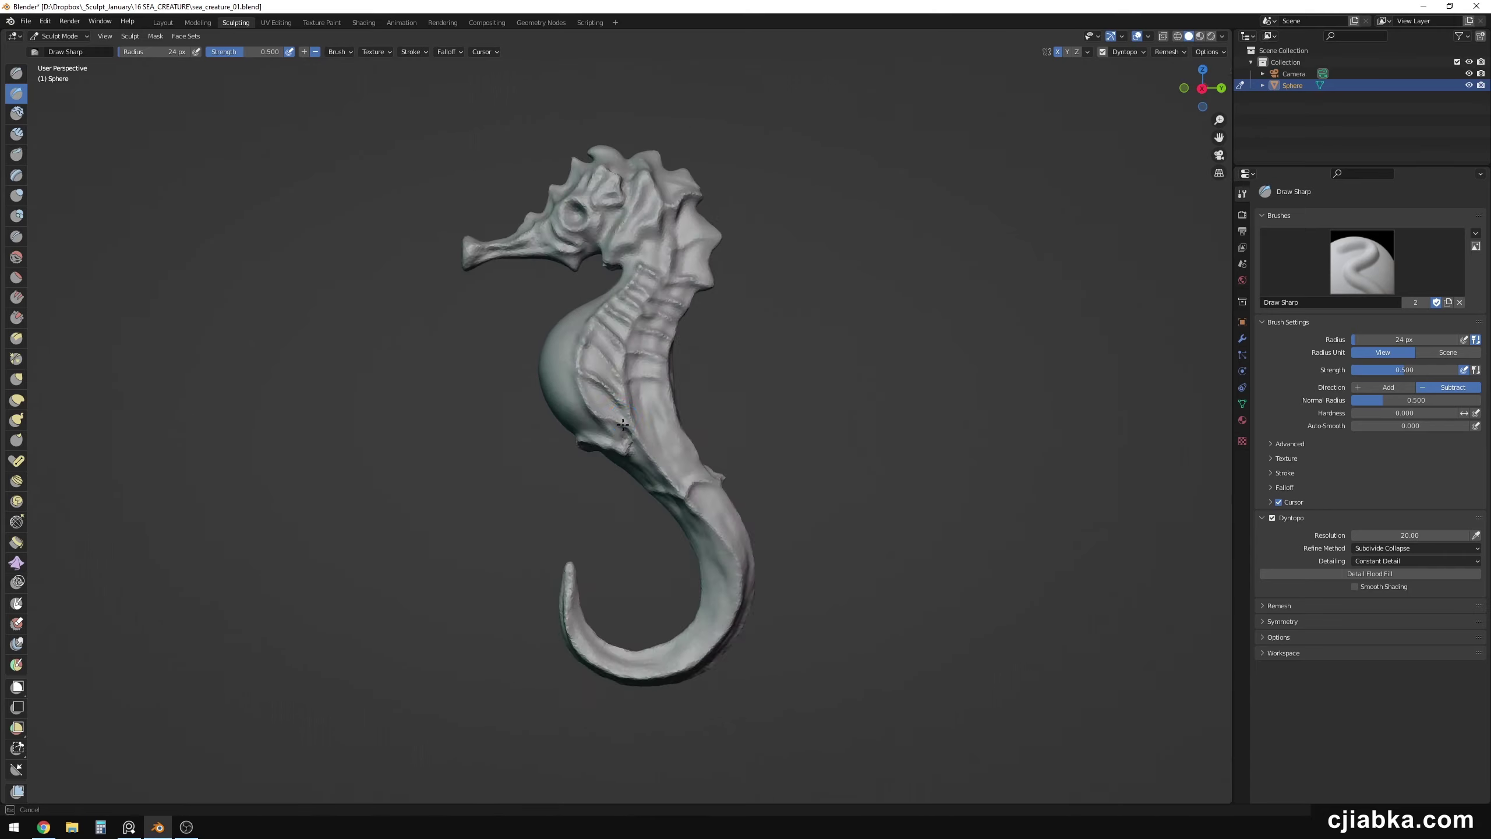
Orbit between front and side views to inspect the ridges on the back and tail.
middle_click_drag(657, 465, 682, 357)
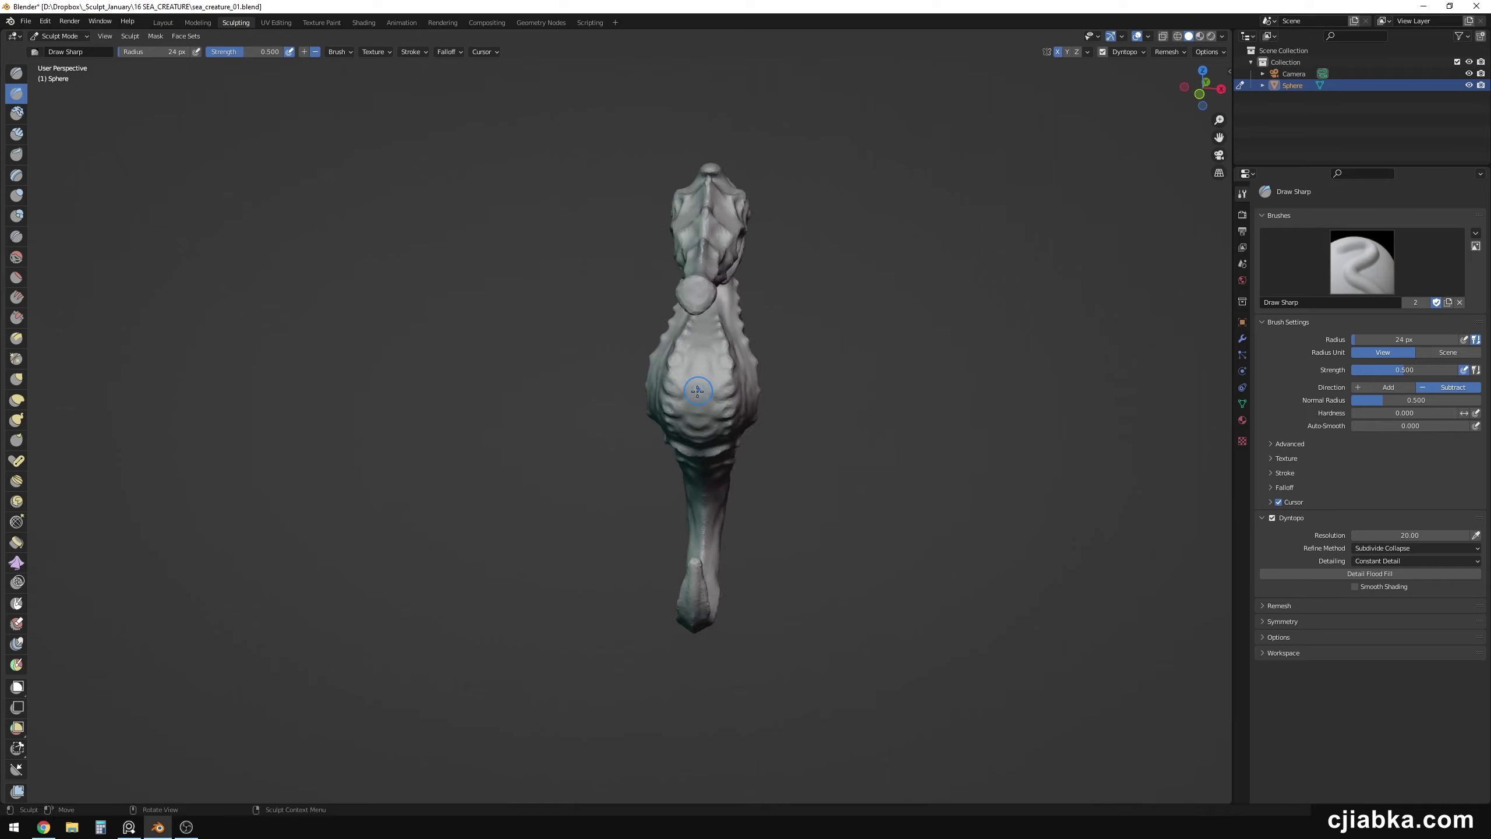
mouse_move(704, 385)
middle_mouse_down()
mouse_move(680, 533)
mouse_move(515, 355)
mouse_move(728, 480)
middle_mouse_up()
middle_click_drag(680, 524, 1311, 578)
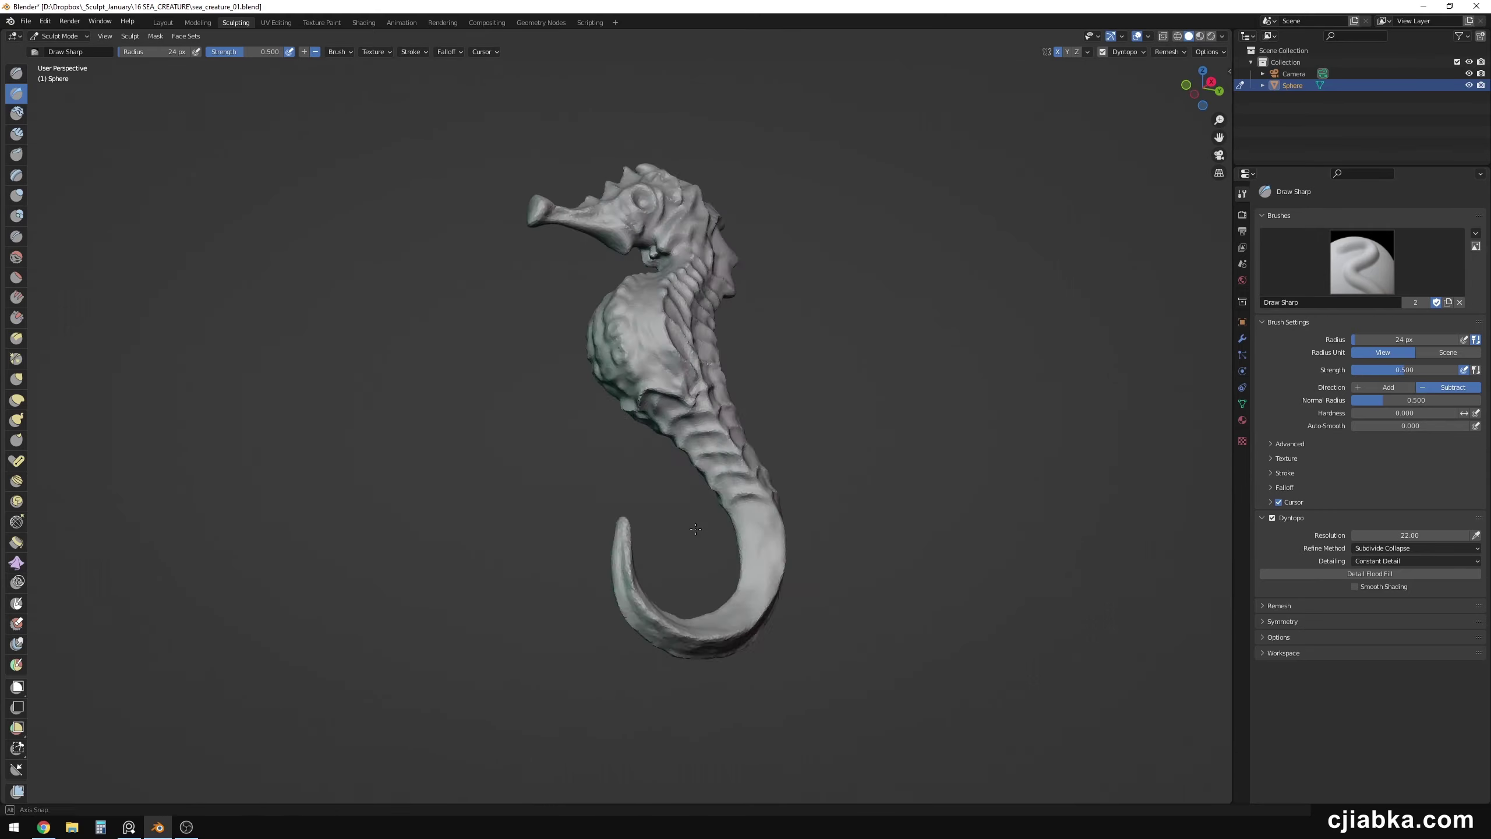
middle_click_drag(695, 529, 783, 510)
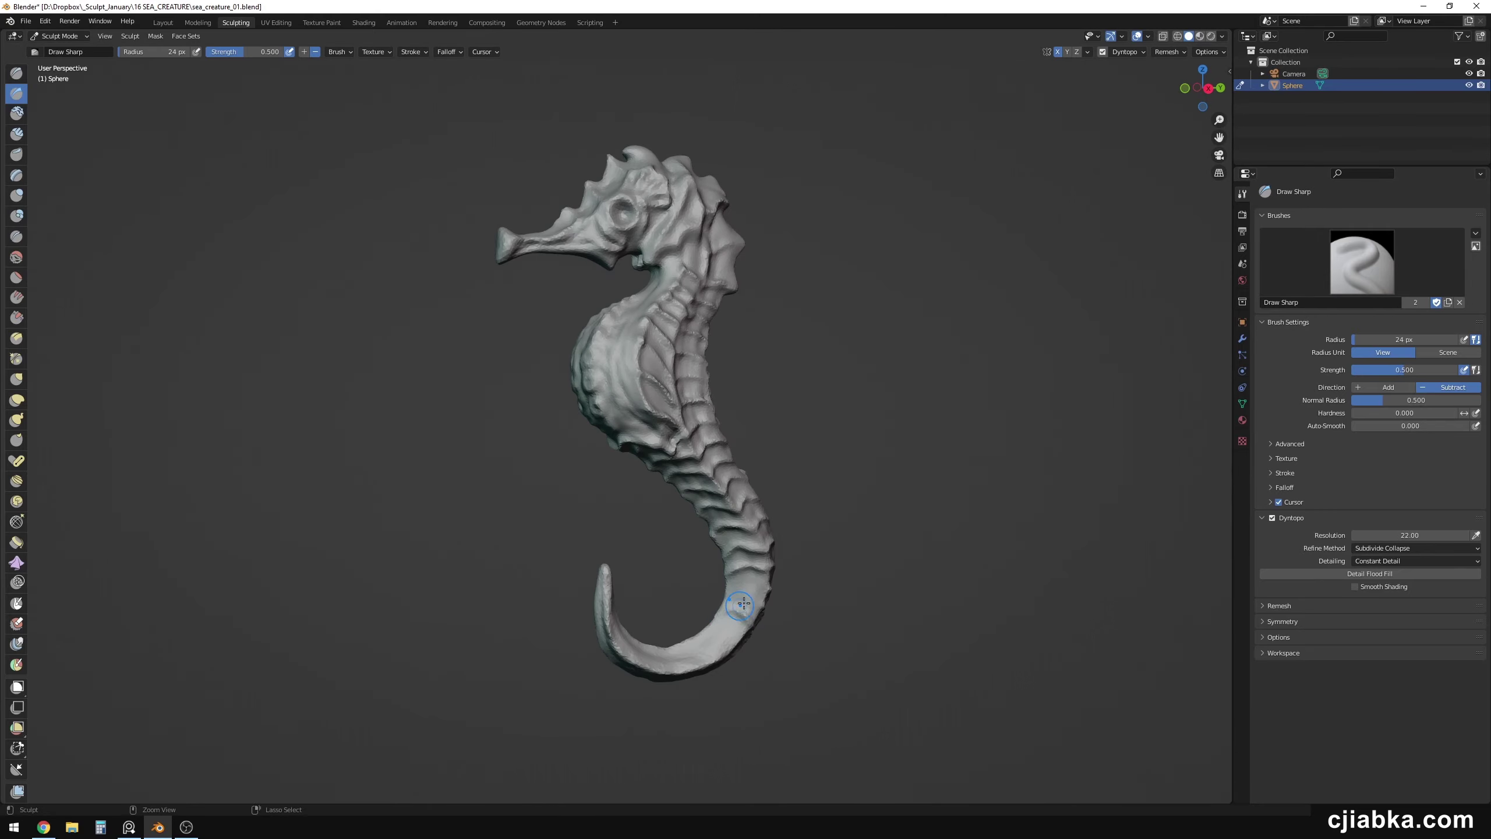
Orbit the seahorse to face right and play the turntable animation to review the ridges.
middle_click_drag(743, 604, 709, 534)
mouse_move(695, 611)
middle_mouse_down()
mouse_move(639, 327)
mouse_move(656, 531)
mouse_move(345, 597)
middle_mouse_up()
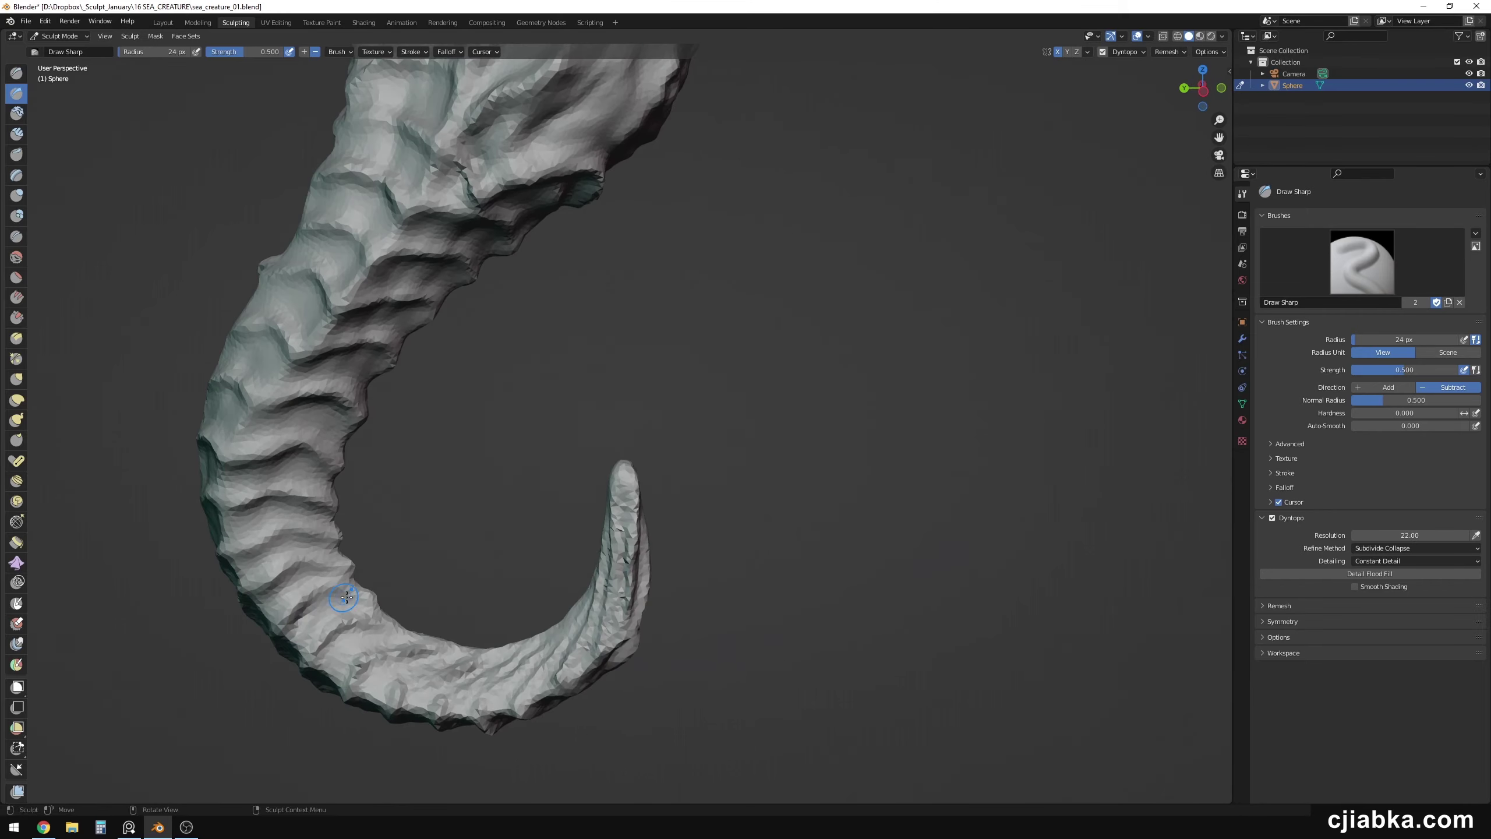
key("space")
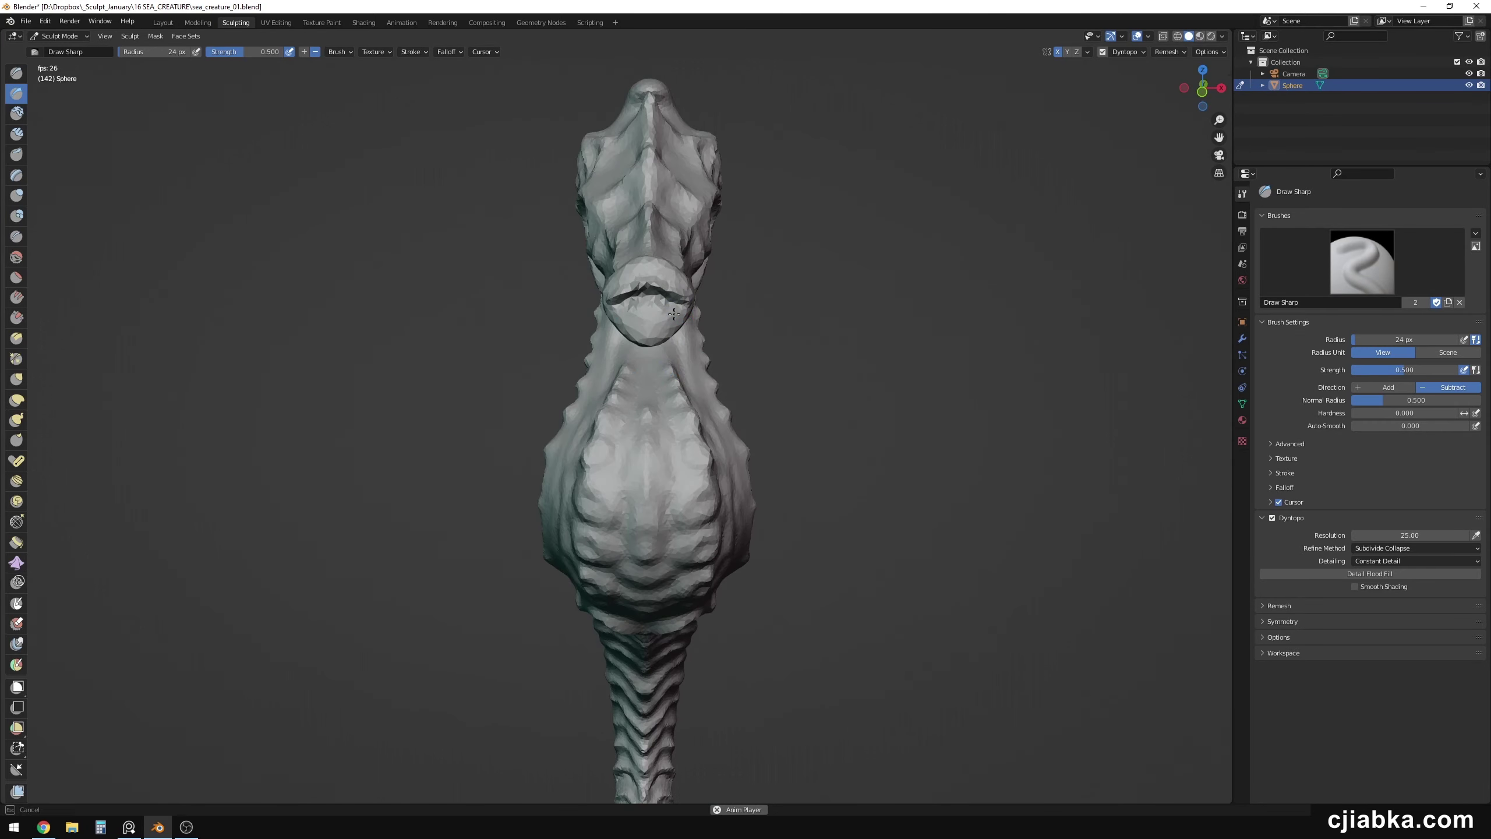
Switch to the Snake Hook brush and enlarge its radius to 68 px.
key("g")
key("f")
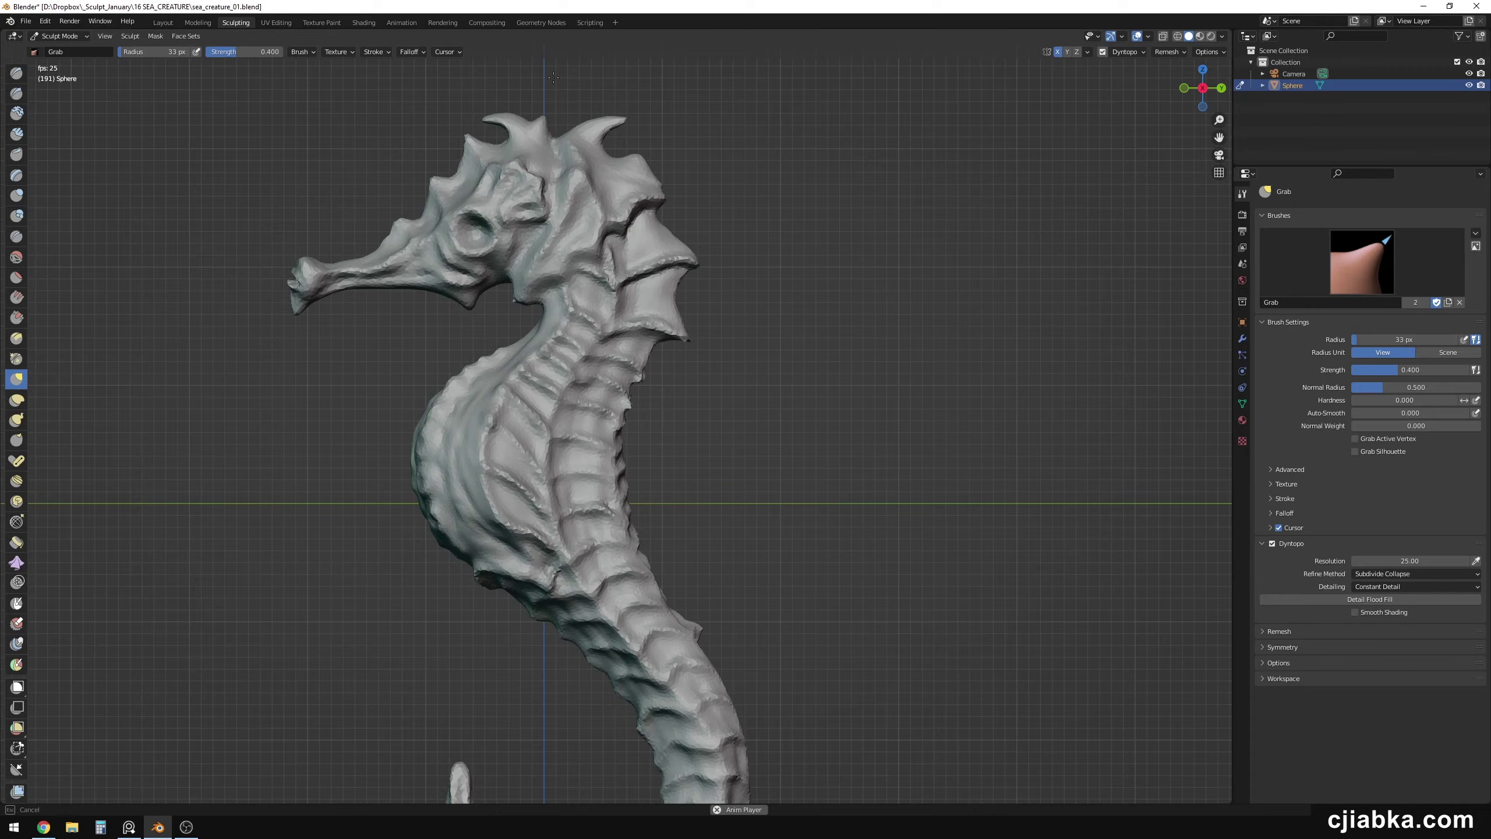
key("k")
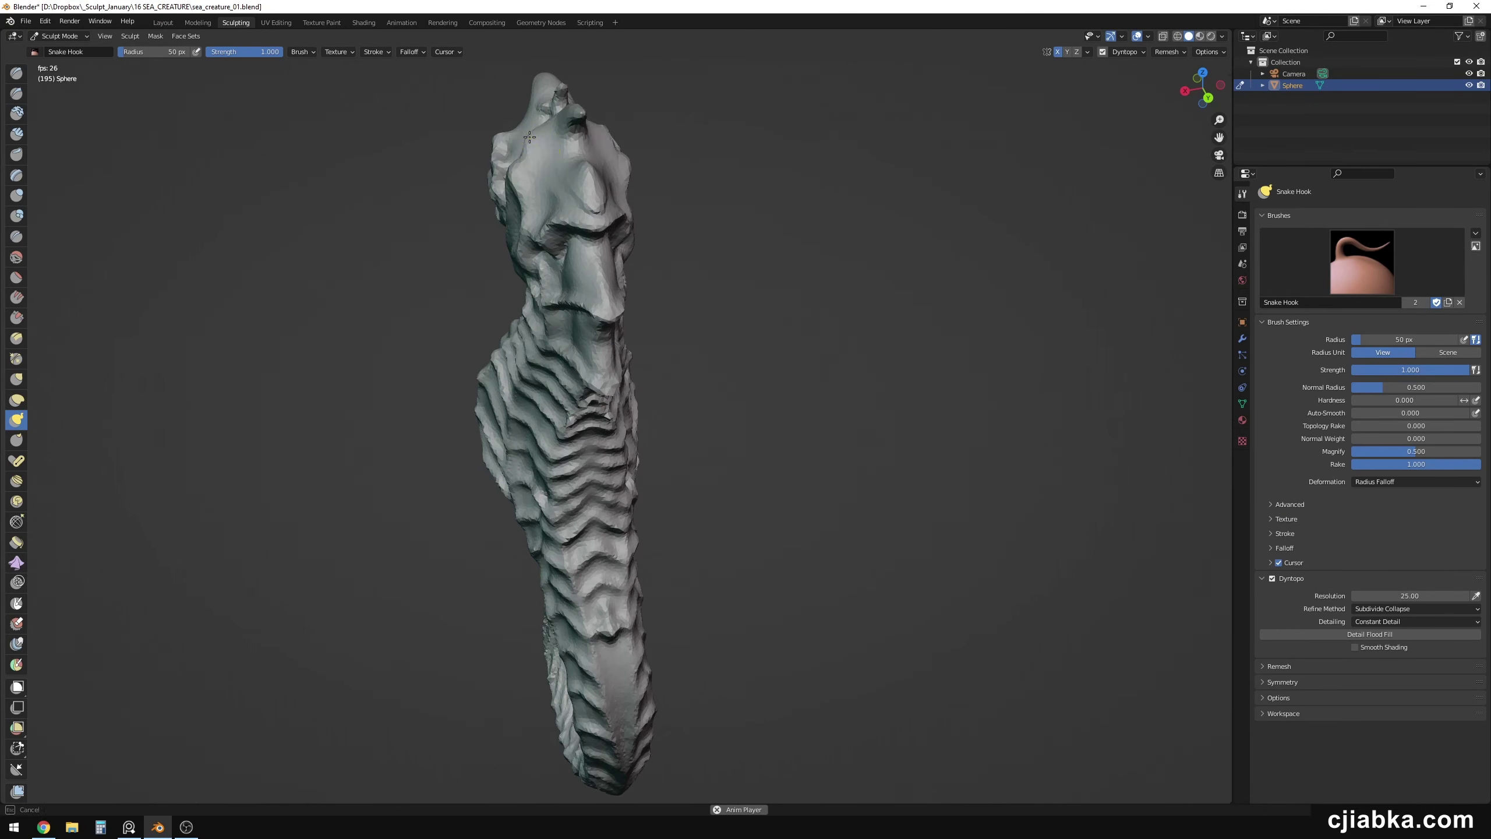
key("f")
left_click(516, 356)
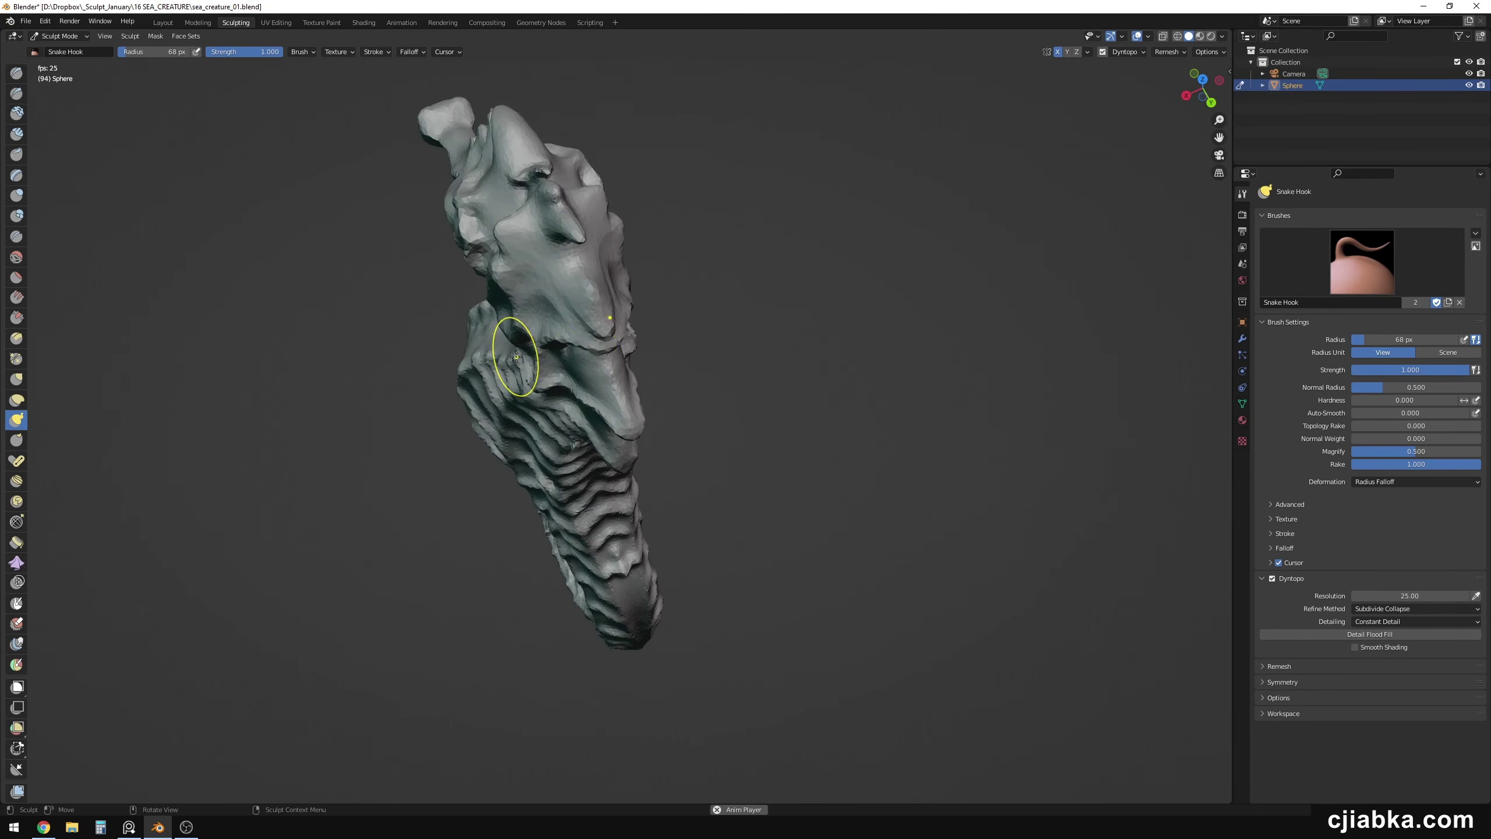
Shrink the brush and pull the head crest out into sharper spikes.
key("f")
left_click(587, 318)
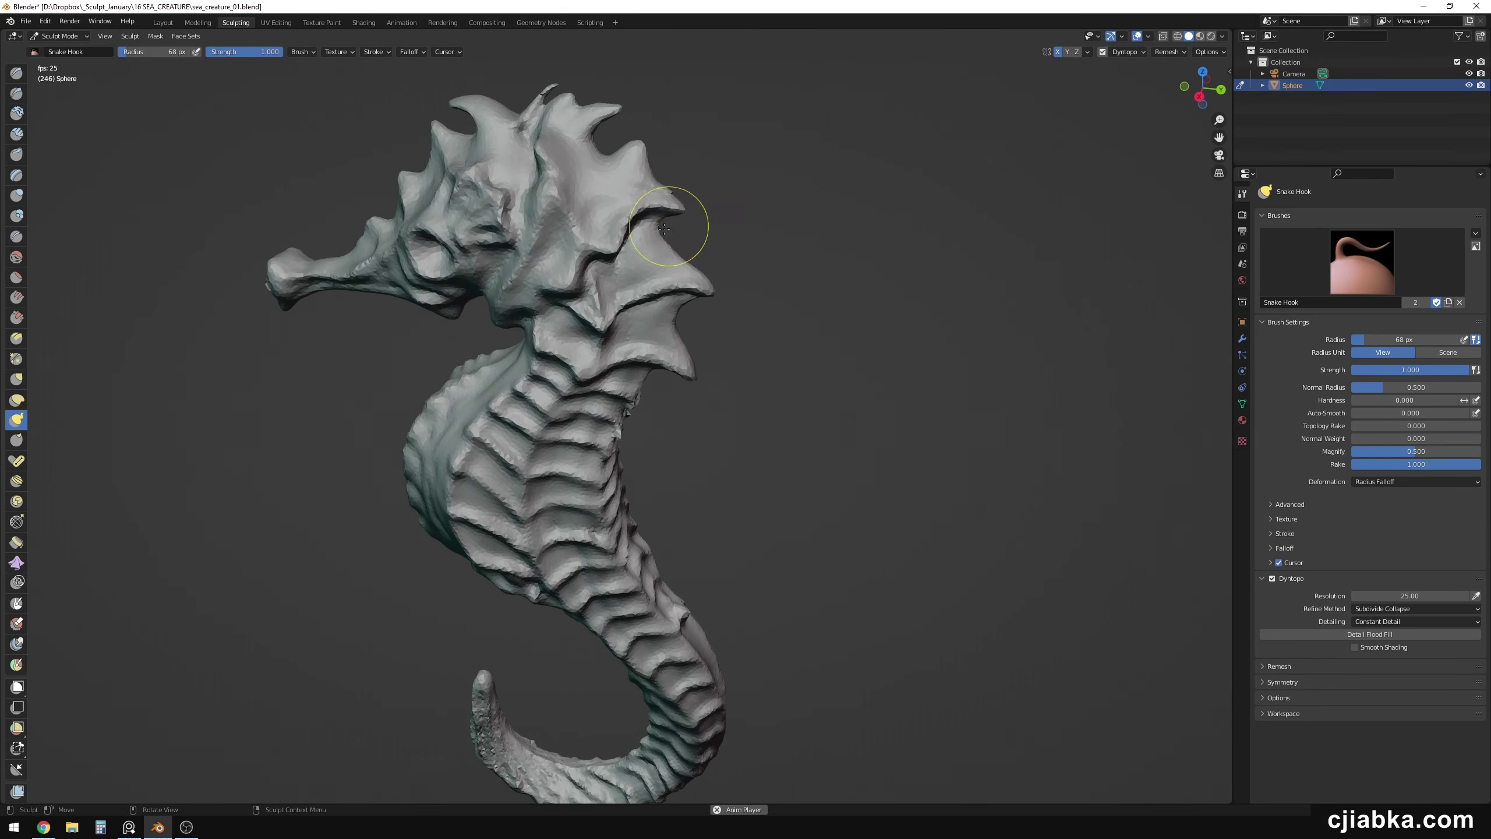
middle_click_drag(640, 326, 632, 251)
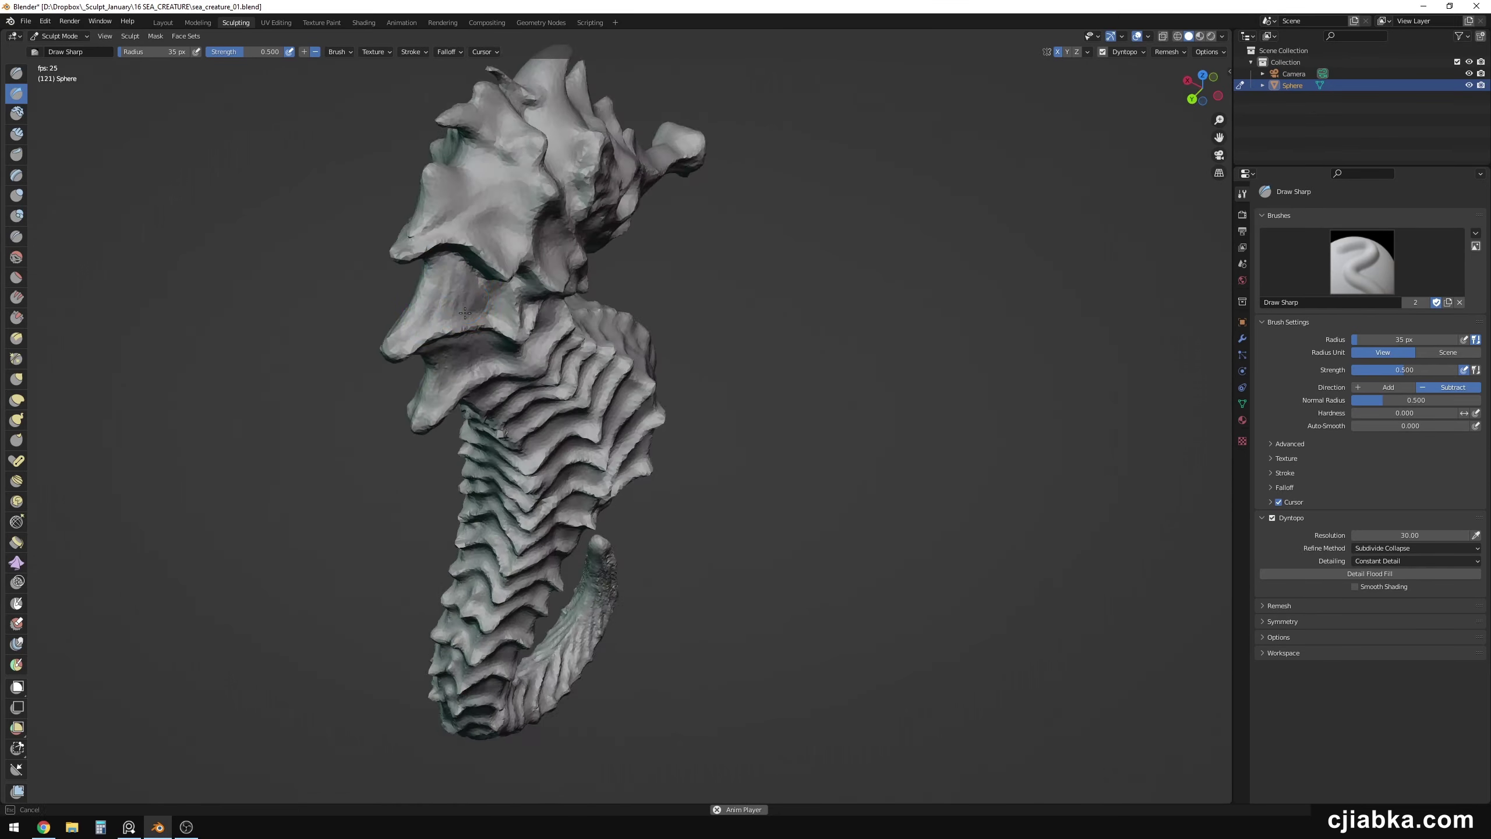
Orbit and zoom the view so the seahorse faces left.
mouse_move(593, 286)
middle_mouse_down()
mouse_move(698, 260)
mouse_move(376, 156)
mouse_move(319, 359)
mouse_move(489, 543)
mouse_move(623, 459)
mouse_move(734, 464)
mouse_move(496, 416)
mouse_move(24, 405)
mouse_move(638, 411)
mouse_move(695, 389)
middle_mouse_up()
scroll(587, 435, "down", 5)
scroll(496, 416, "up", 5)
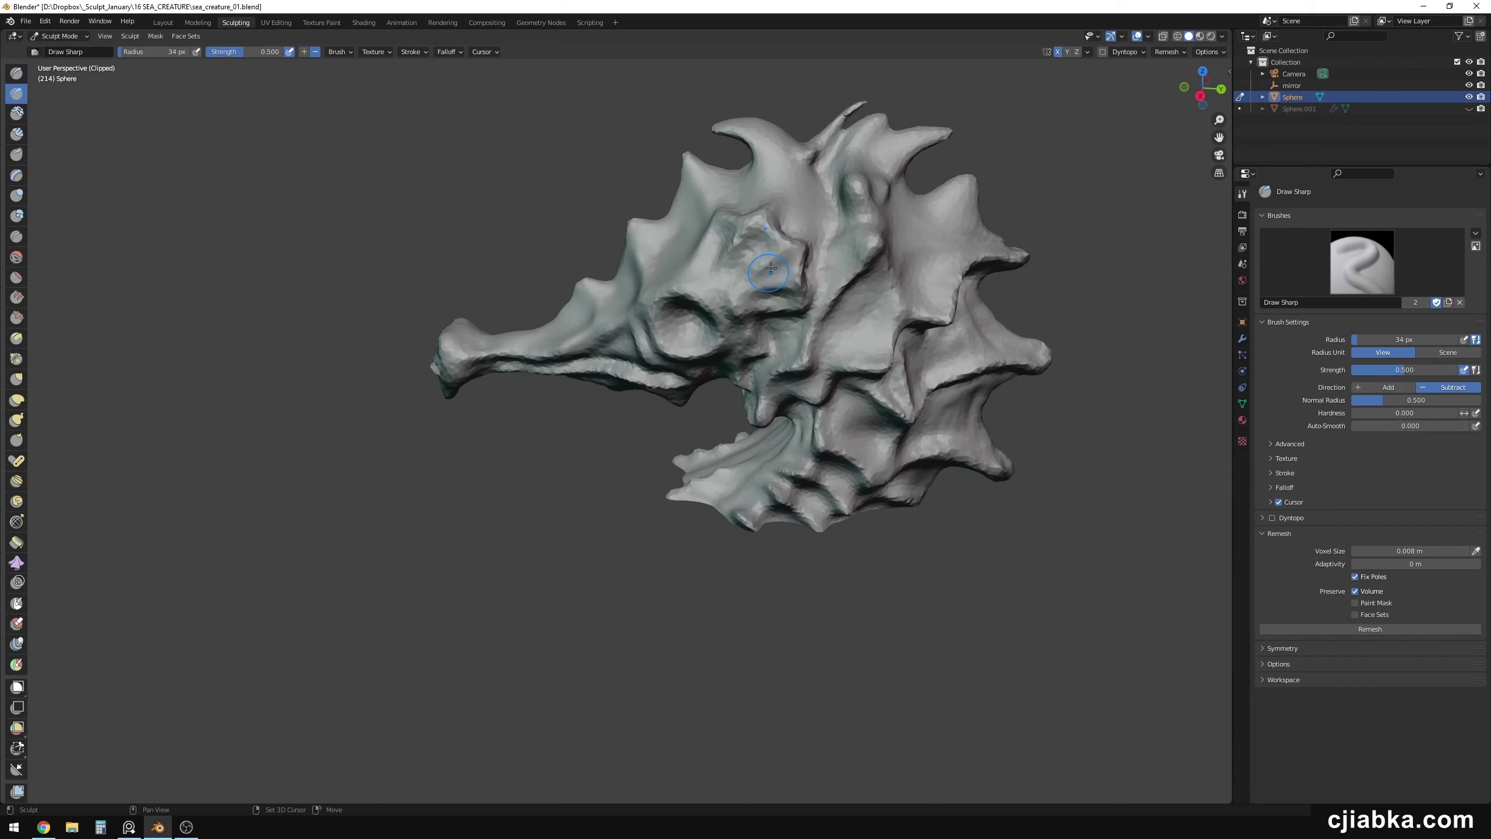
Orbit around the isolated seahorse head and switch to the Draw Sharp brush.
mouse_move(737, 247)
middle_mouse_down()
mouse_move(675, 229)
mouse_move(737, 224)
middle_mouse_up()
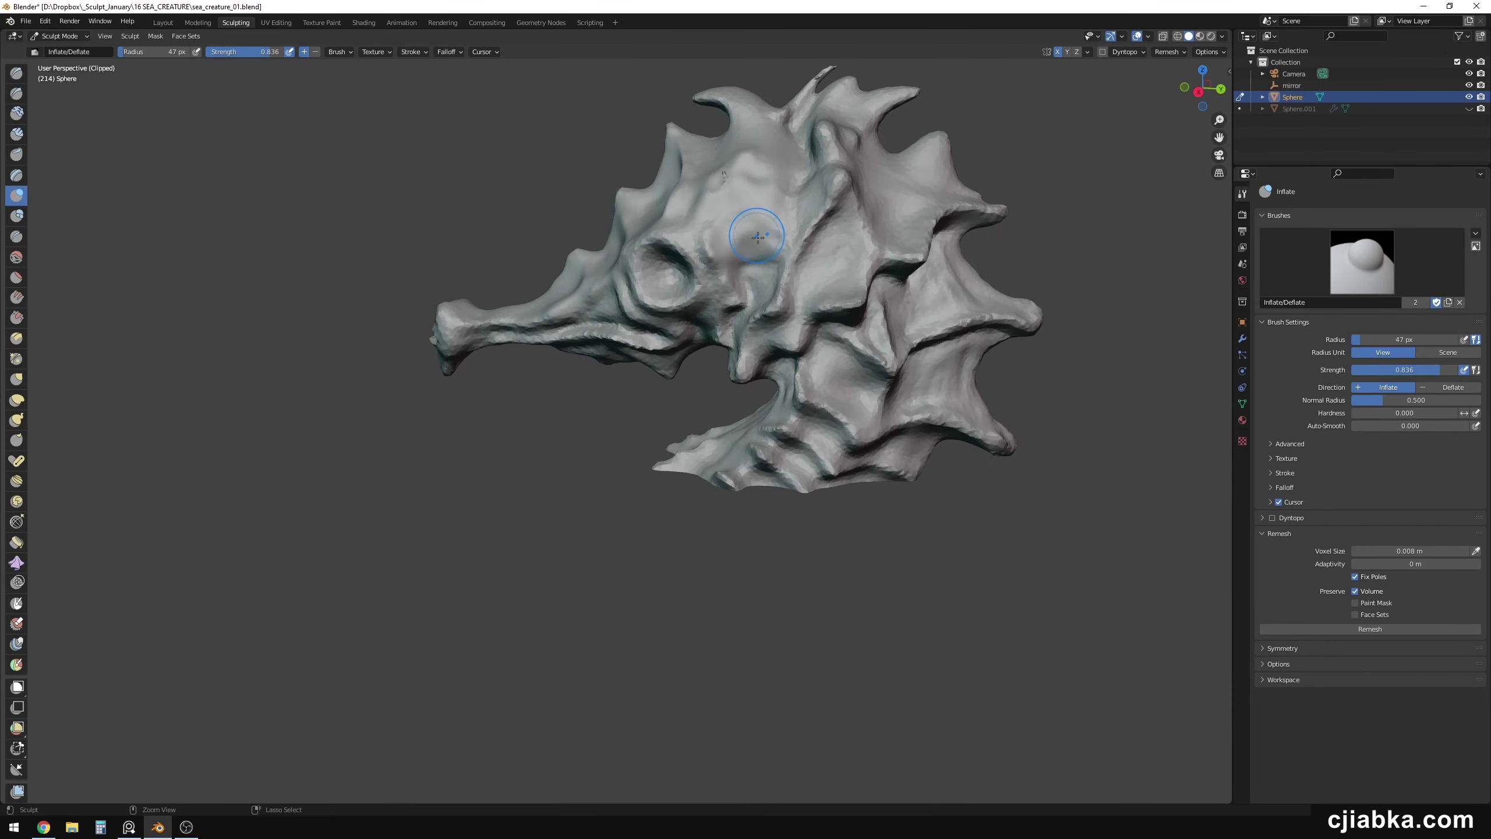
mouse_move(770, 241)
middle_mouse_down()
mouse_move(802, 211)
mouse_move(753, 265)
mouse_move(855, 399)
mouse_move(707, 486)
mouse_move(495, 432)
mouse_move(446, 442)
middle_mouse_up()
key("shift+x")
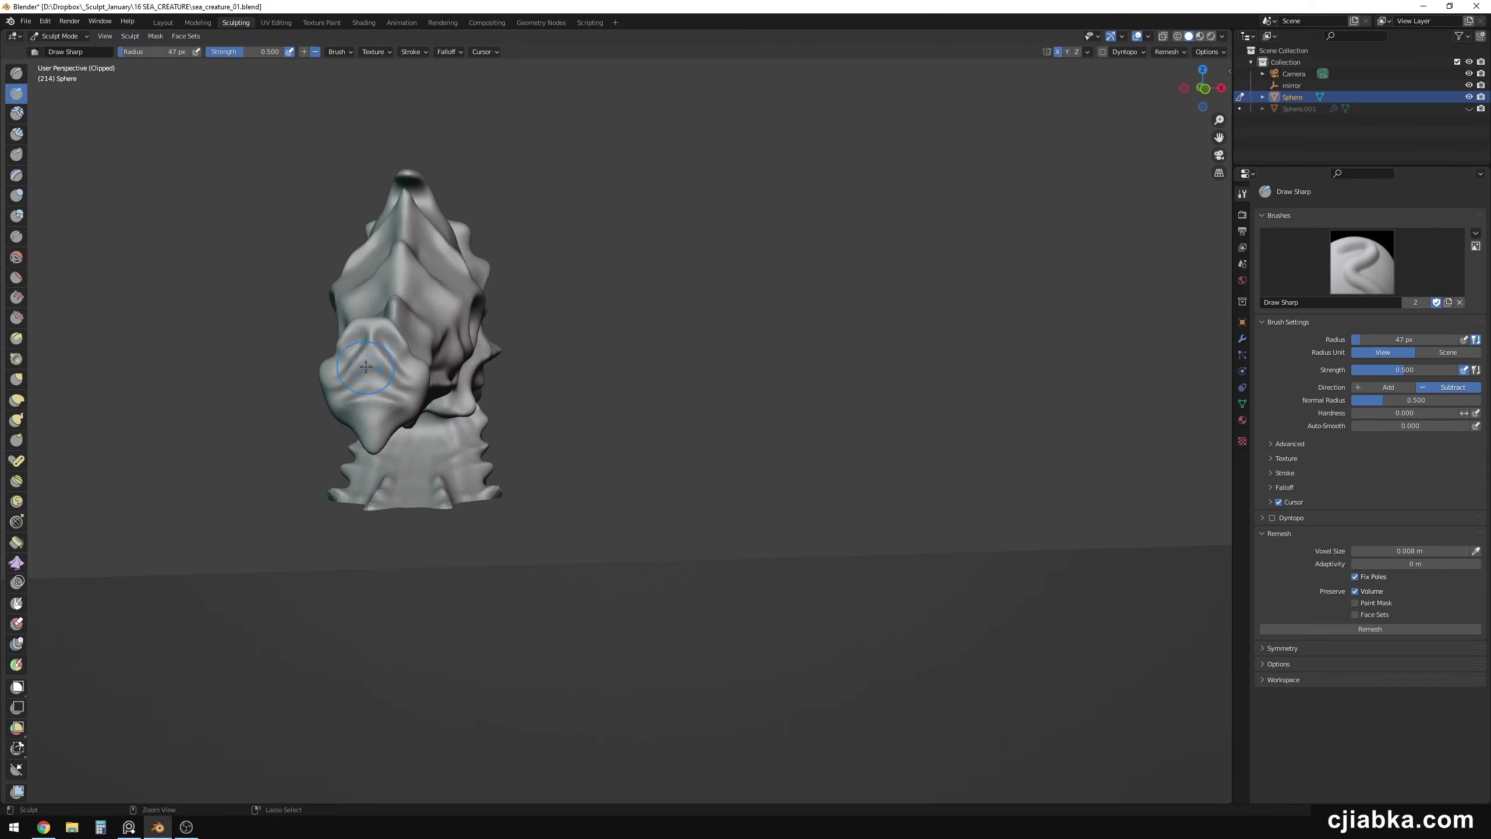
middle_click_drag(400, 386, 787, 383)
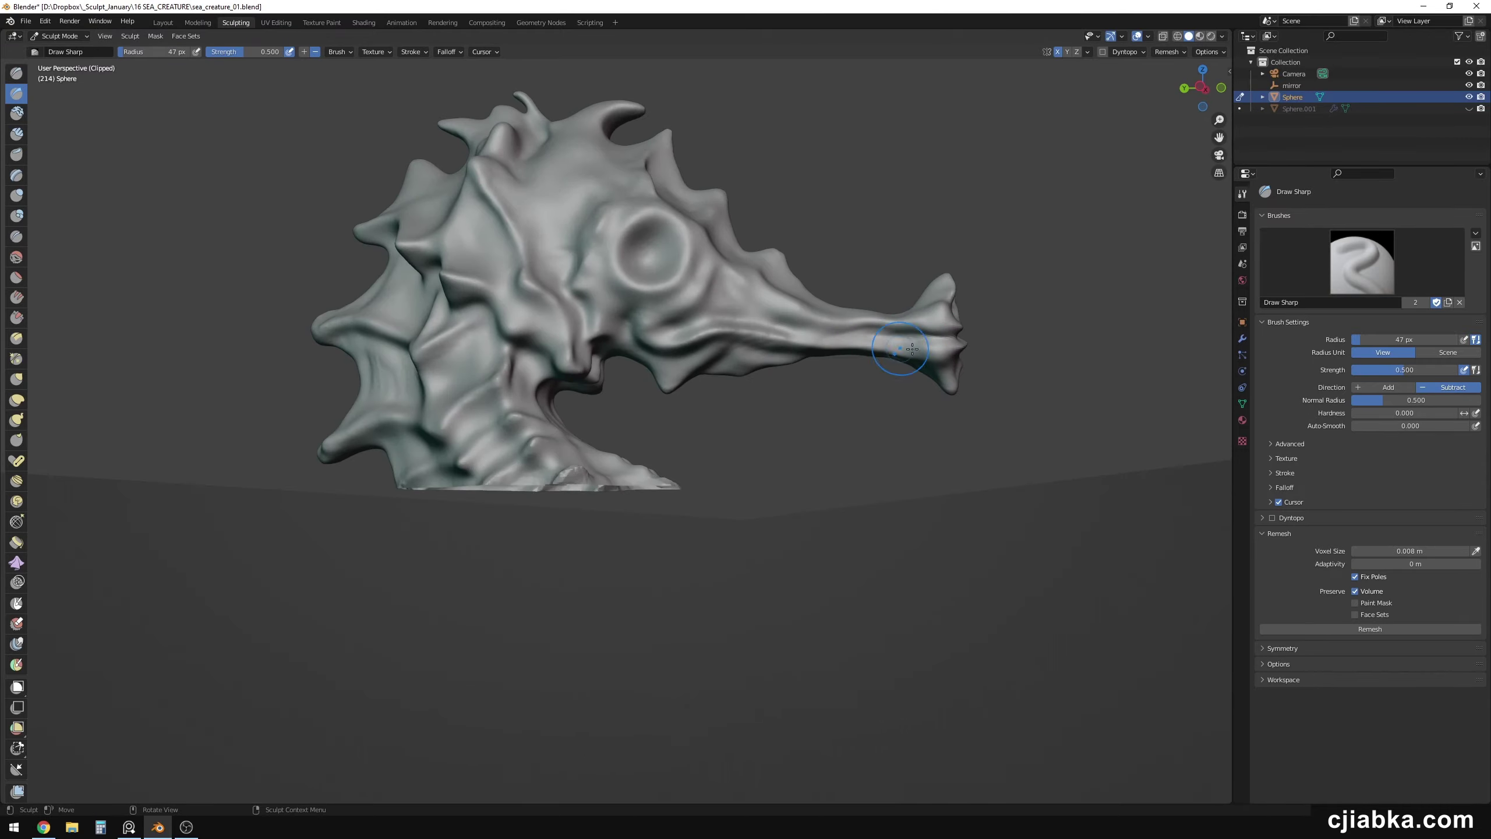
mouse_move(912, 348)
middle_mouse_down()
mouse_move(737, 320)
mouse_move(411, 335)
middle_mouse_up()
Try other sculpt brushes, then return to Draw Sharp at a 24 px radius.
left_click(17, 338)
mouse_move(855, 334)
middle_mouse_down()
mouse_move(683, 350)
mouse_move(764, 339)
mouse_move(858, 355)
mouse_move(598, 166)
mouse_move(872, 273)
middle_mouse_up()
left_click(16, 92)
key("g")
left_click(16, 92)
key("f")
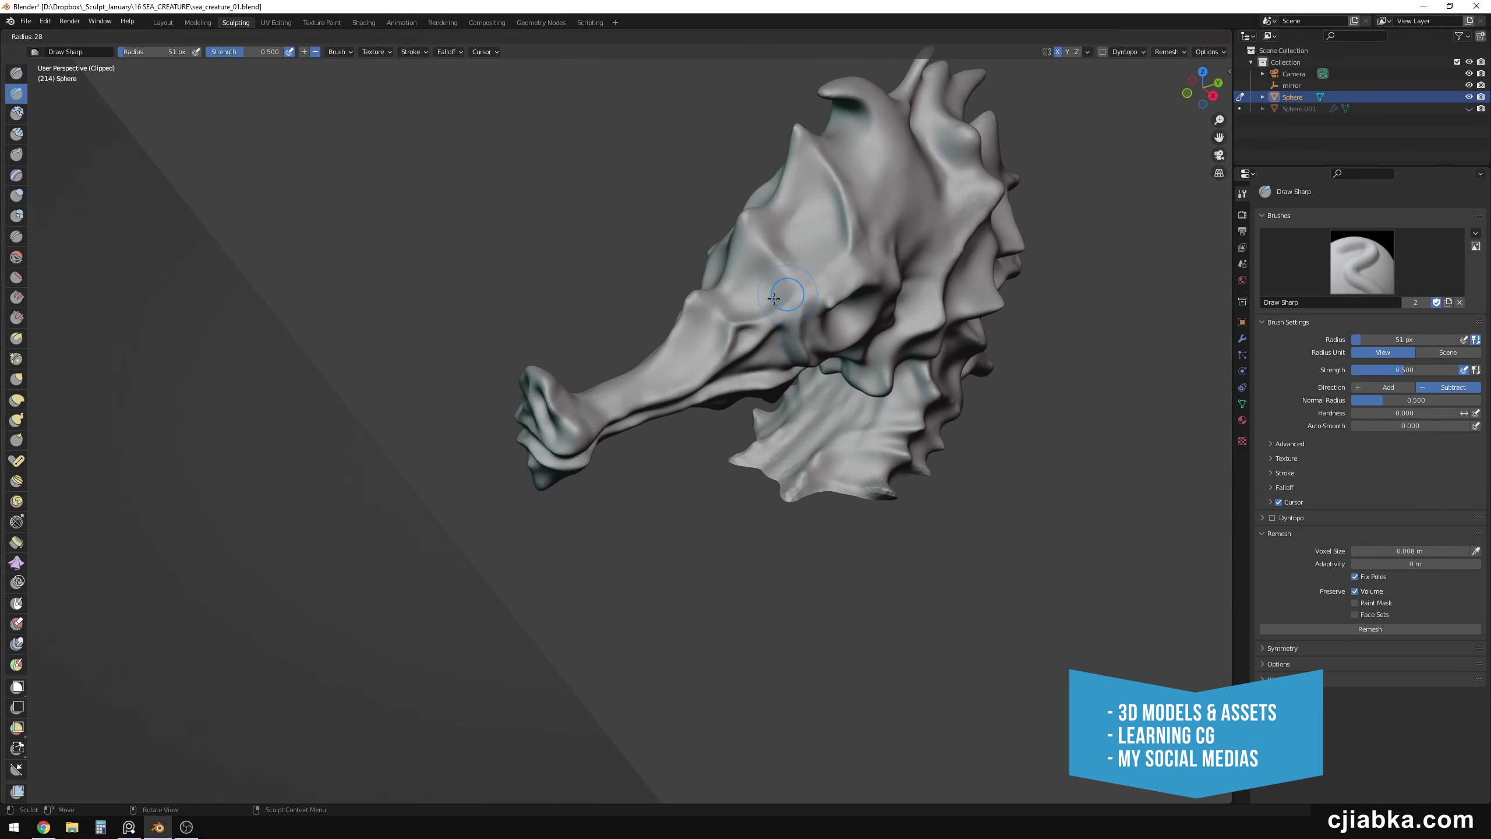
left_click(773, 299)
Detail the snout and front of the head, resizing the brush to 52 px then 21 px.
mouse_move(773, 298)
middle_mouse_down()
mouse_move(767, 339)
mouse_move(611, 273)
middle_mouse_up()
scroll(766, 339, "up", 3)
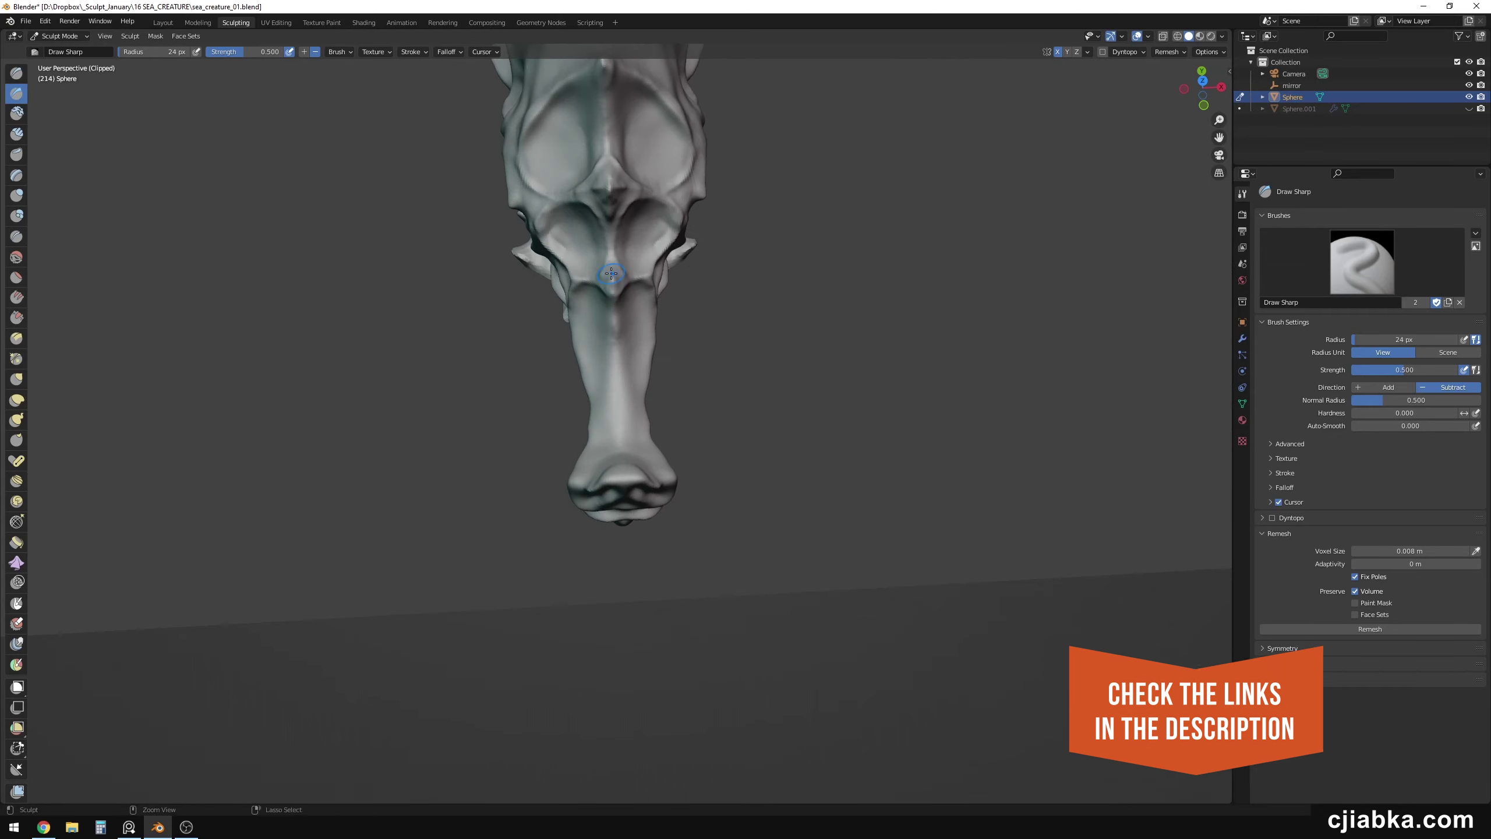
mouse_move(636, 423)
middle_mouse_down()
mouse_move(592, 333)
mouse_move(672, 377)
mouse_move(542, 466)
mouse_move(589, 456)
mouse_move(540, 320)
mouse_move(523, 333)
mouse_move(573, 390)
mouse_move(530, 405)
mouse_move(587, 376)
mouse_move(675, 446)
mouse_move(715, 513)
mouse_move(482, 383)
mouse_move(606, 463)
mouse_move(589, 332)
mouse_move(650, 174)
mouse_move(552, 353)
mouse_move(394, 507)
mouse_move(692, 271)
middle_mouse_up()
key("f")
left_click(634, 376)
left_click(607, 462)
Reshape the head with a 95 px Grab brush in side view, then carve folds with Draw Sharp.
key("g")
key("f")
left_click(720, 246)
mouse_move(518, 257)
middle_mouse_down()
mouse_move(623, 370)
mouse_move(563, 388)
mouse_move(644, 419)
mouse_move(545, 422)
mouse_move(435, 477)
mouse_move(529, 268)
mouse_move(518, 456)
middle_mouse_up()
key("shift+space")
mouse_move(574, 281)
middle_mouse_down()
mouse_move(521, 409)
mouse_move(679, 467)
middle_mouse_up()
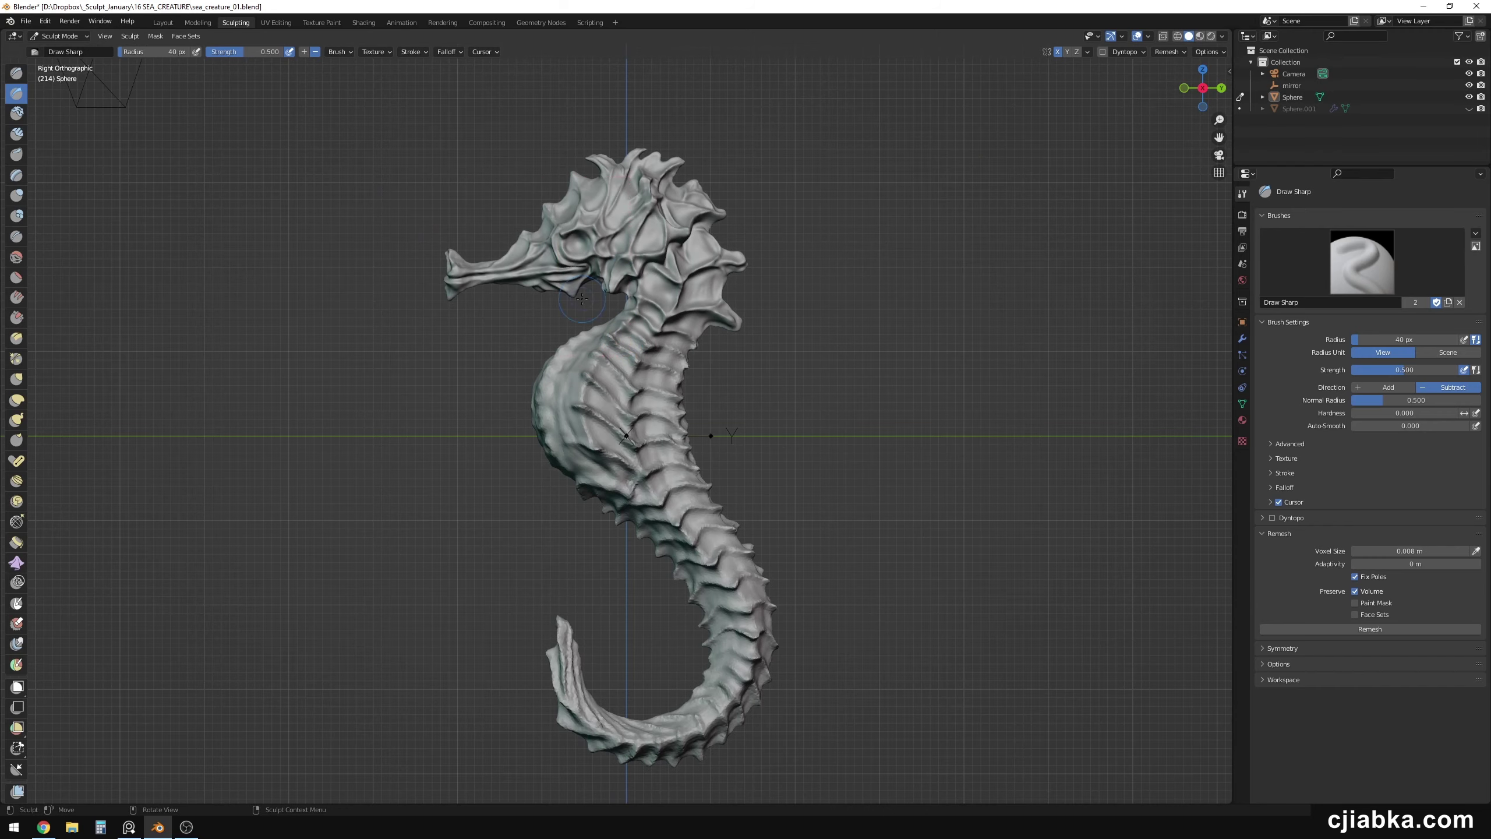
Orbit around the seahorse's back and sides with Draw Sharp at 22 px, ending on a front view.
mouse_move(534, 427)
middle_mouse_down()
mouse_move(603, 558)
mouse_move(586, 603)
middle_mouse_up()
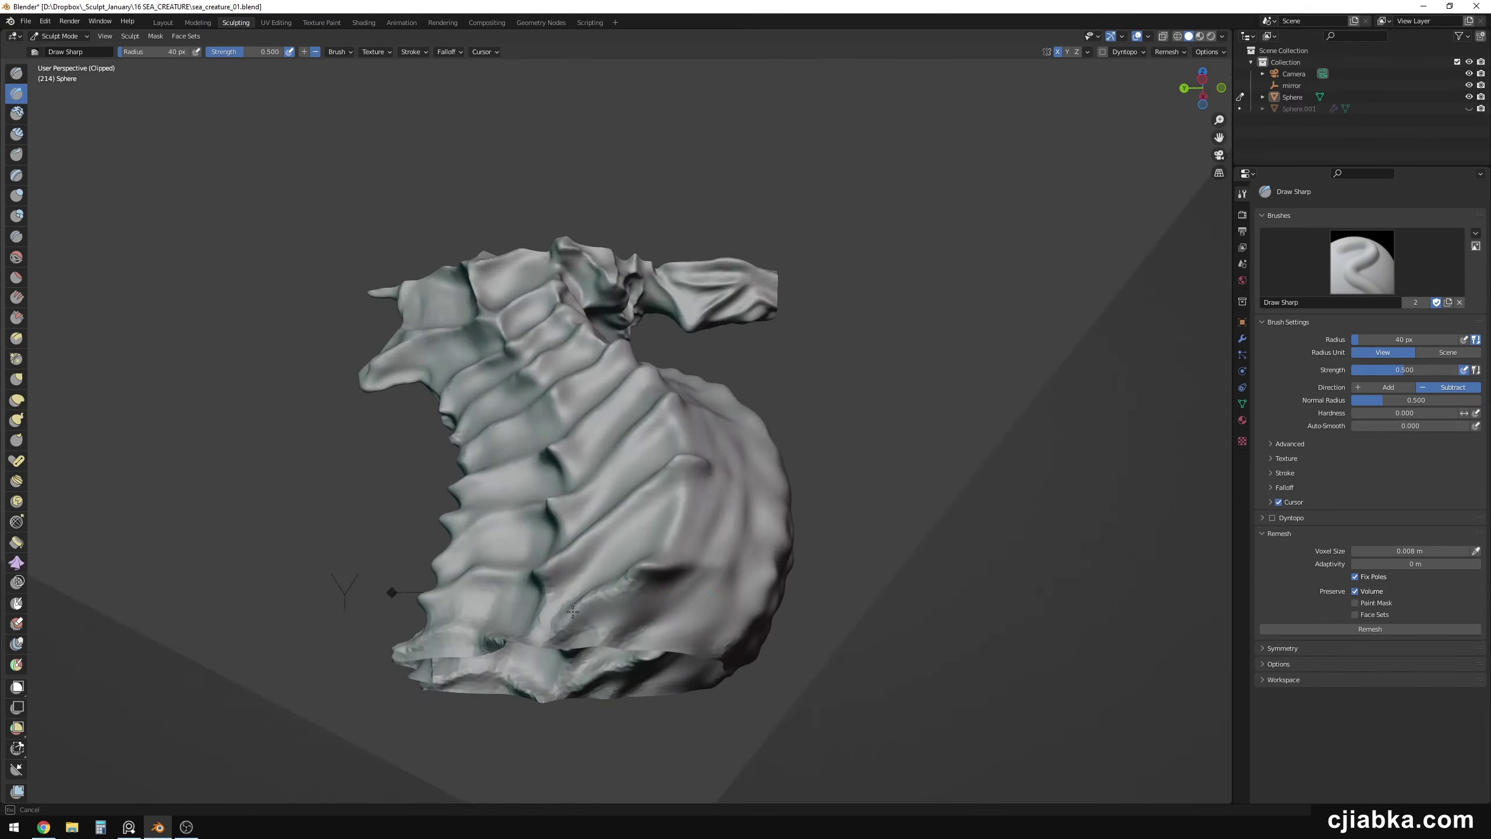
mouse_move(586, 603)
middle_mouse_down()
mouse_move(631, 479)
mouse_move(694, 382)
mouse_move(620, 422)
middle_mouse_up()
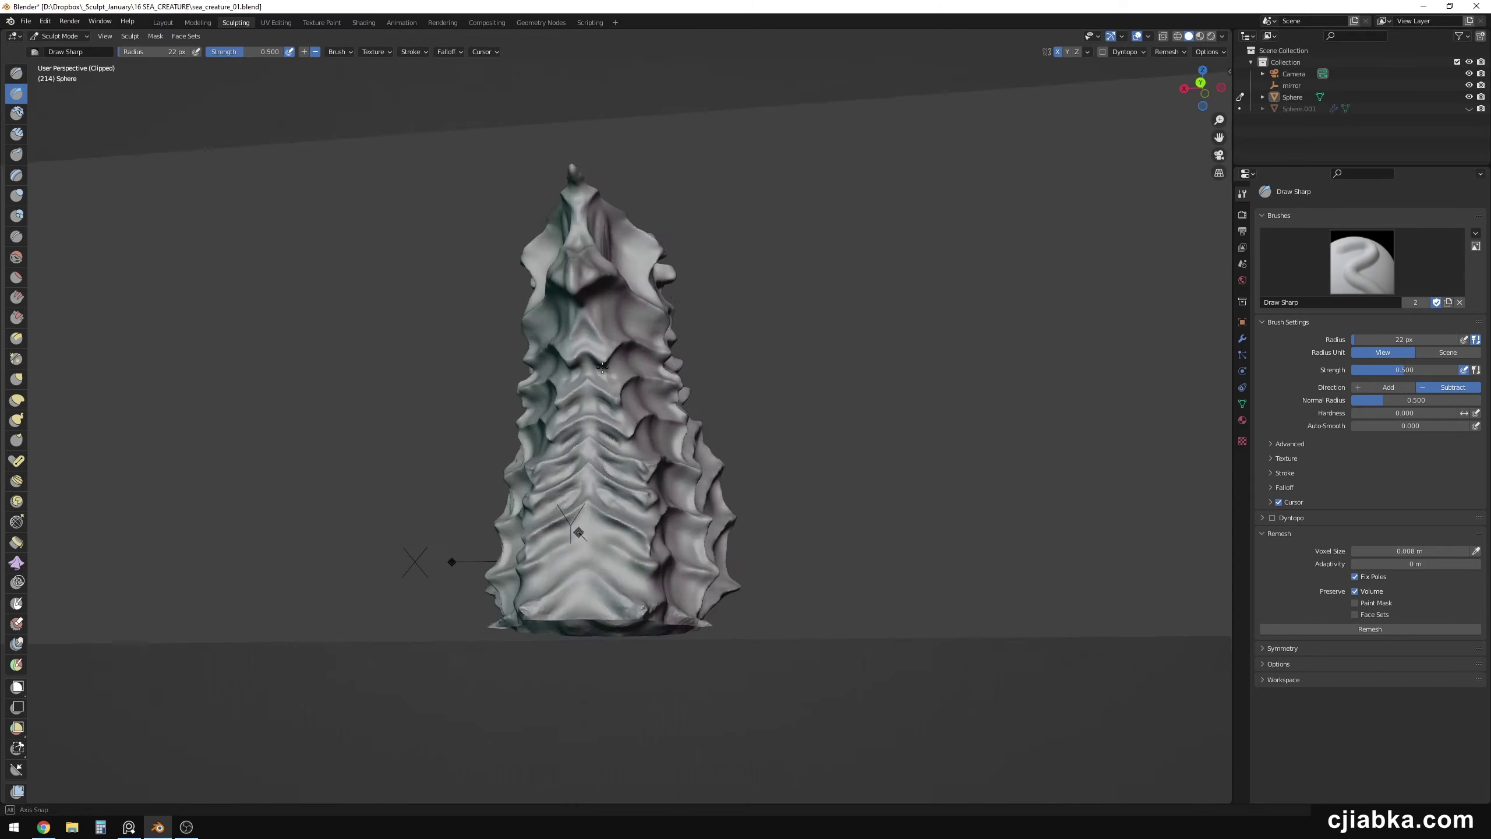
mouse_move(616, 599)
middle_mouse_down()
mouse_move(615, 416)
mouse_move(645, 579)
mouse_move(606, 478)
middle_mouse_up()
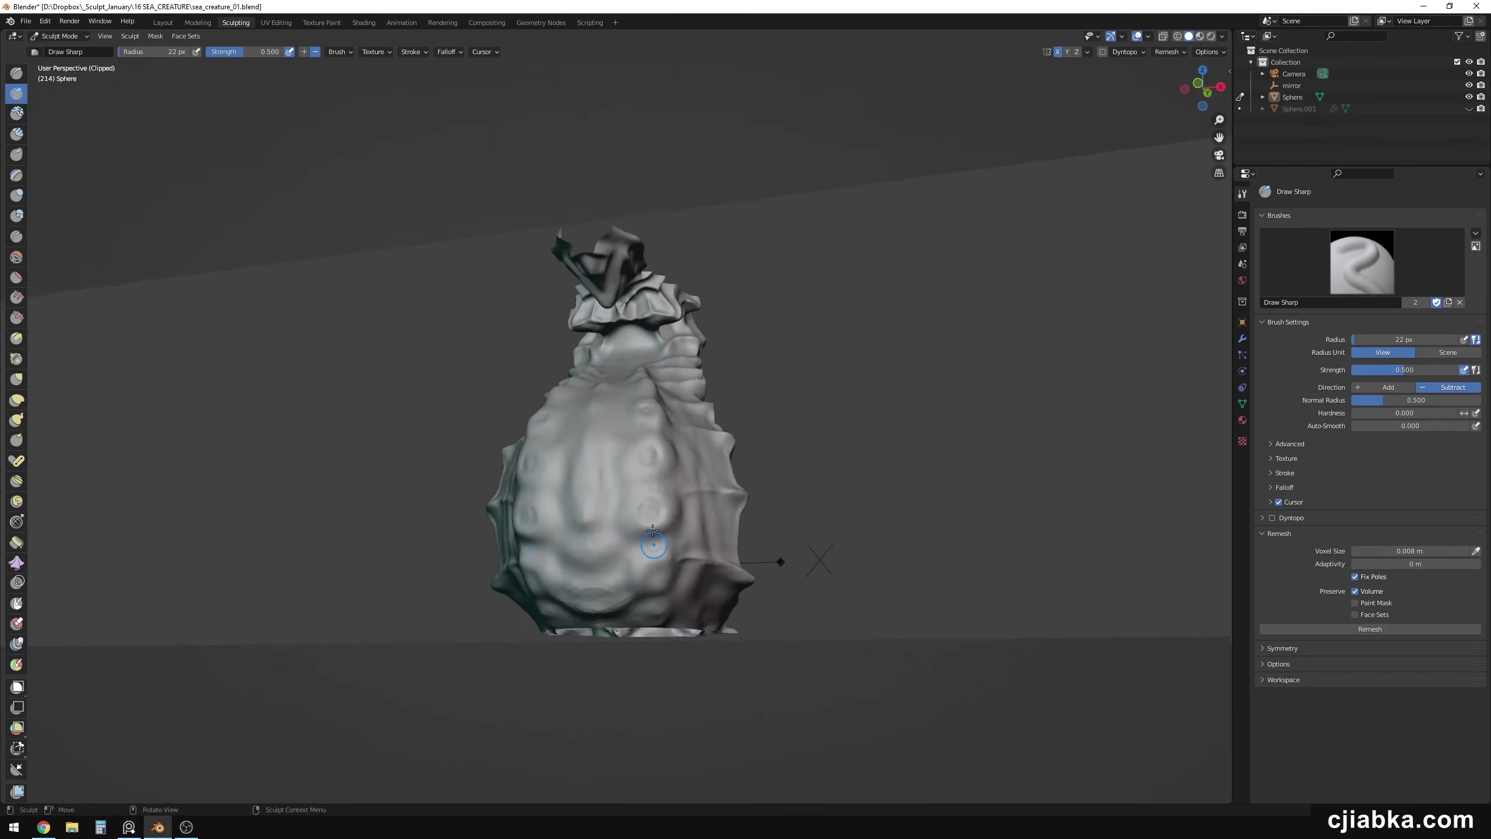
mouse_move(642, 547)
middle_mouse_down()
mouse_move(625, 497)
mouse_move(681, 505)
mouse_move(670, 471)
middle_mouse_up()
middle_click_drag(628, 533, 558, 470)
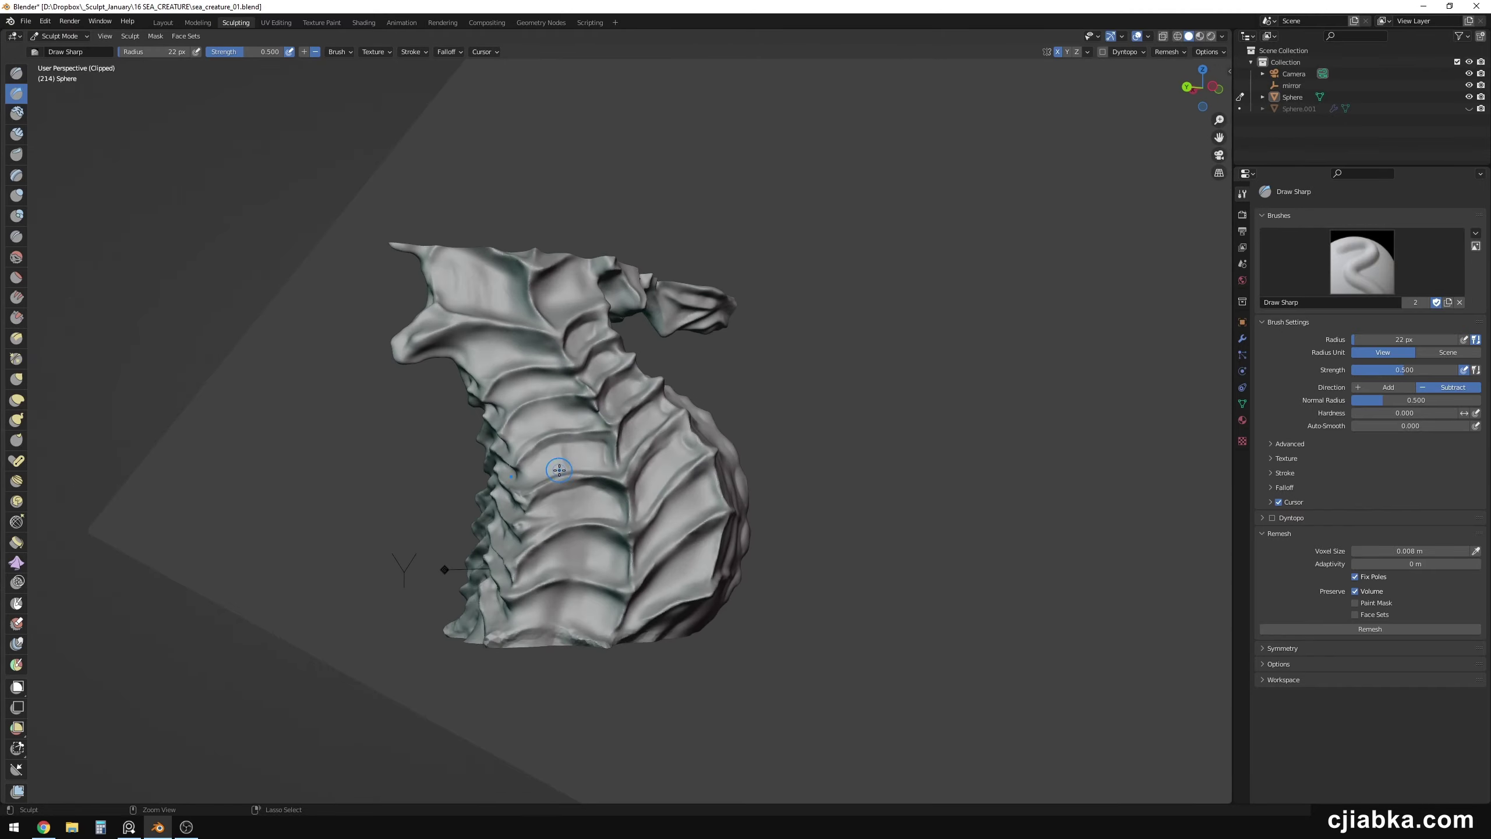
mouse_move(569, 548)
middle_mouse_down()
mouse_move(433, 566)
mouse_move(516, 585)
middle_mouse_up()
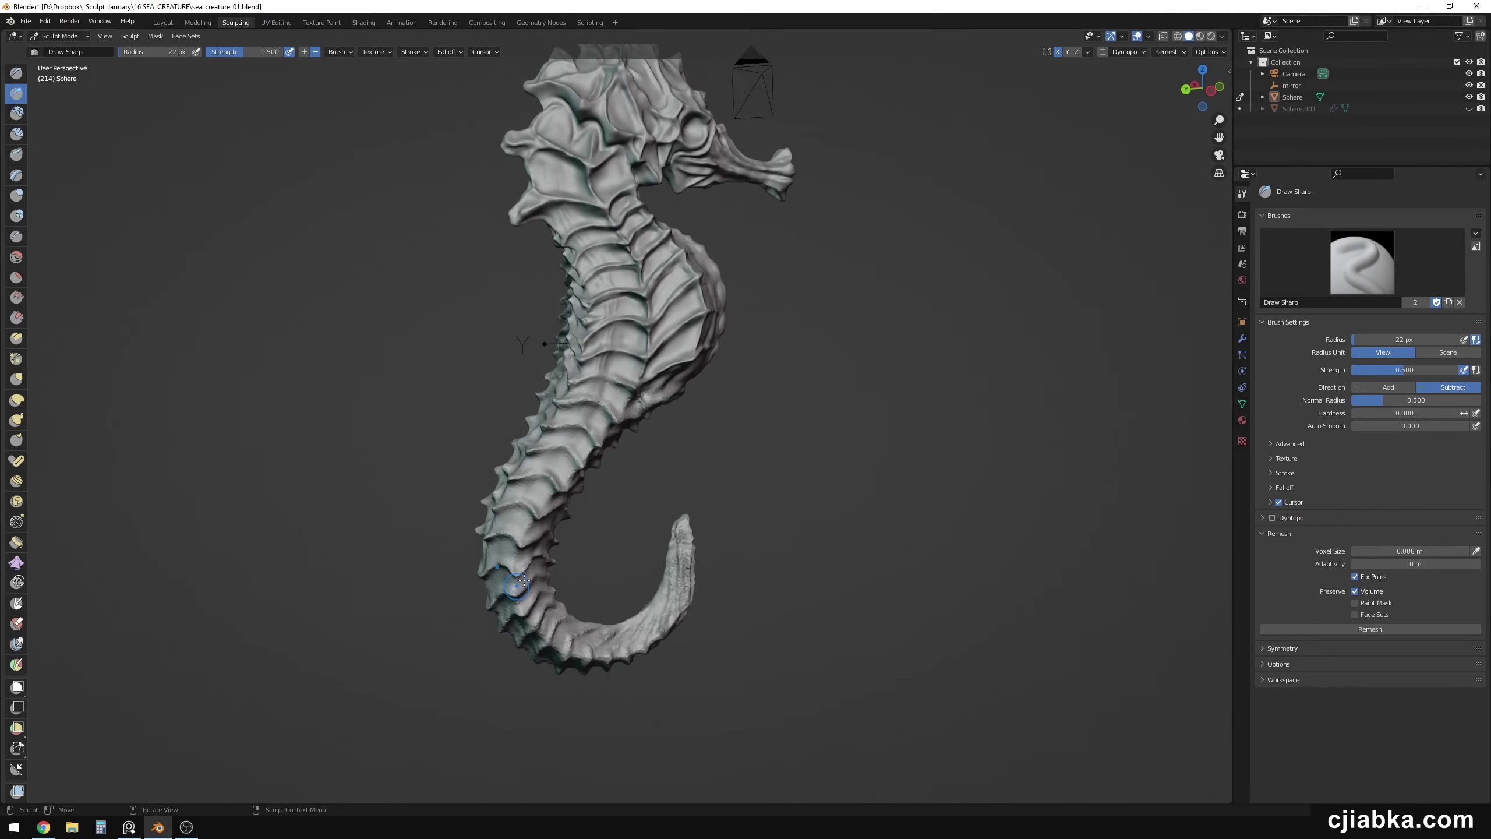
Orbit close around the seahorse's tail, tilting it diagonally to reach its back.
mouse_move(616, 532)
middle_mouse_down()
mouse_move(587, 470)
mouse_move(604, 412)
mouse_move(597, 338)
mouse_move(607, 394)
mouse_move(739, 436)
mouse_move(595, 458)
middle_mouse_up()
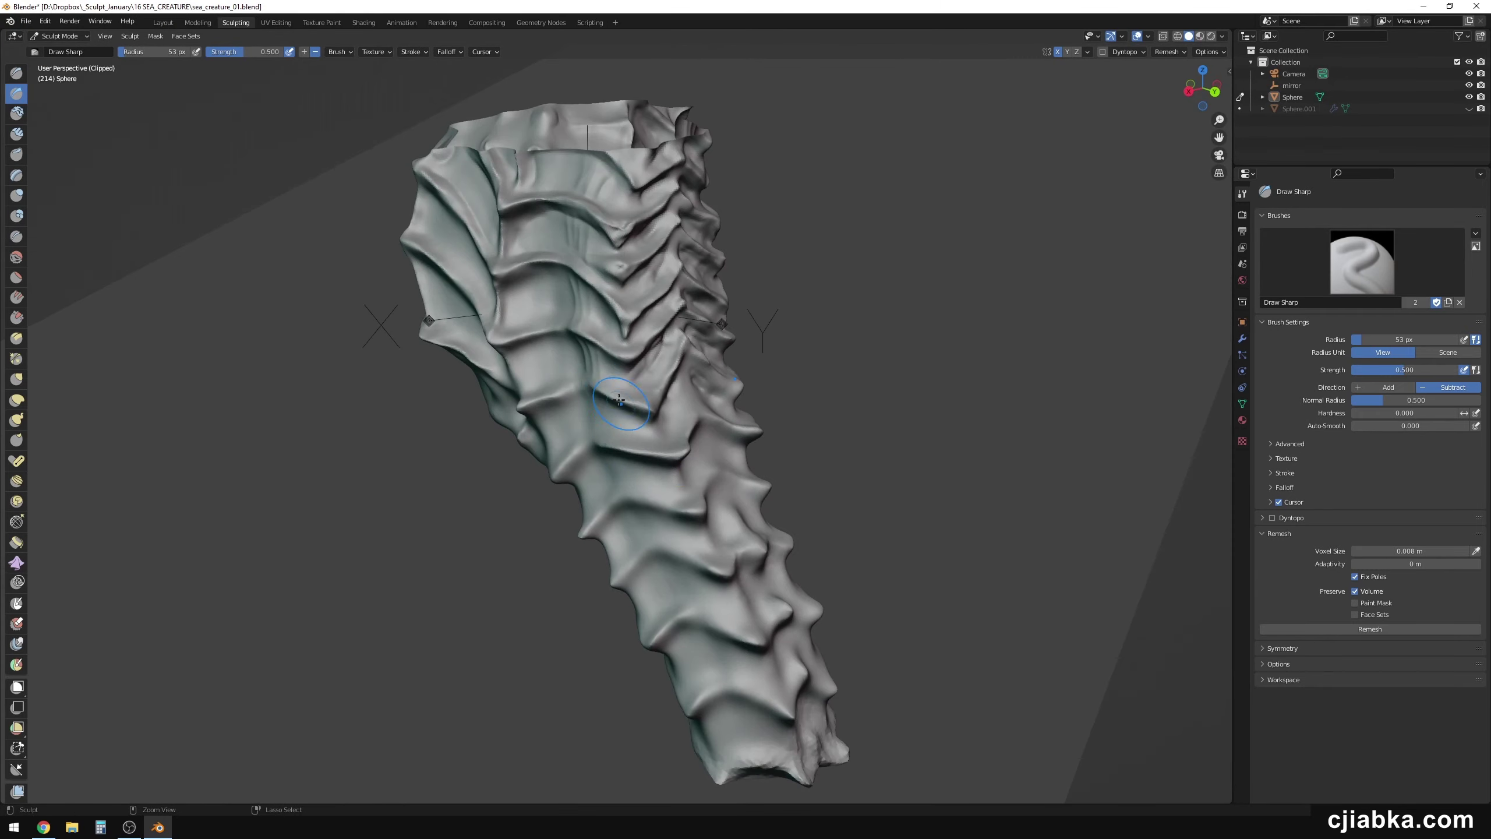
middle_click_drag(618, 399, 661, 407)
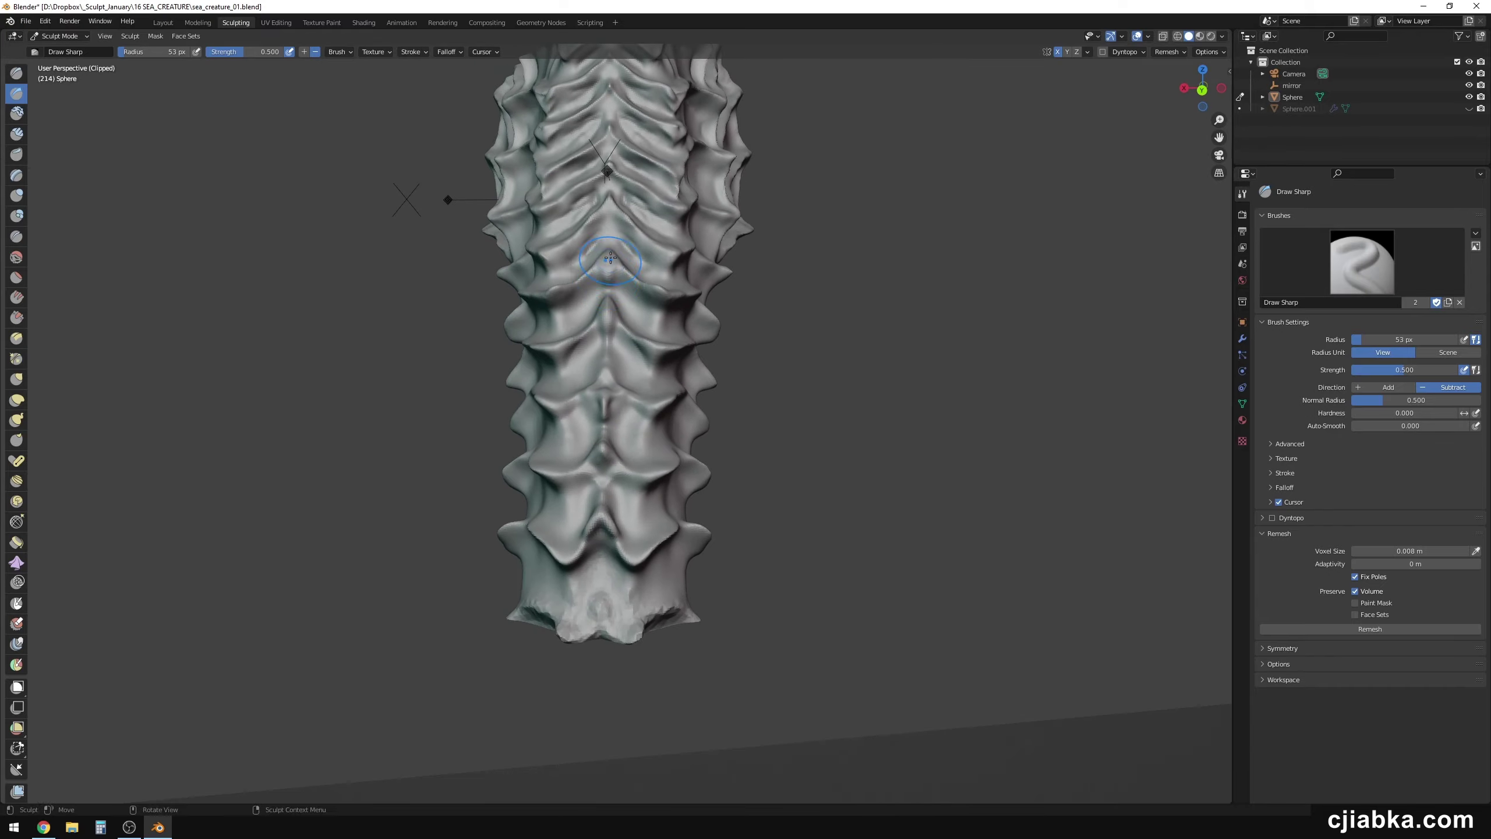
mouse_move(610, 259)
middle_mouse_down()
mouse_move(618, 281)
mouse_move(546, 385)
mouse_move(541, 492)
middle_mouse_up()
mouse_move(591, 398)
middle_mouse_down()
mouse_move(765, 317)
mouse_move(555, 426)
mouse_move(567, 419)
mouse_move(563, 505)
middle_mouse_up()
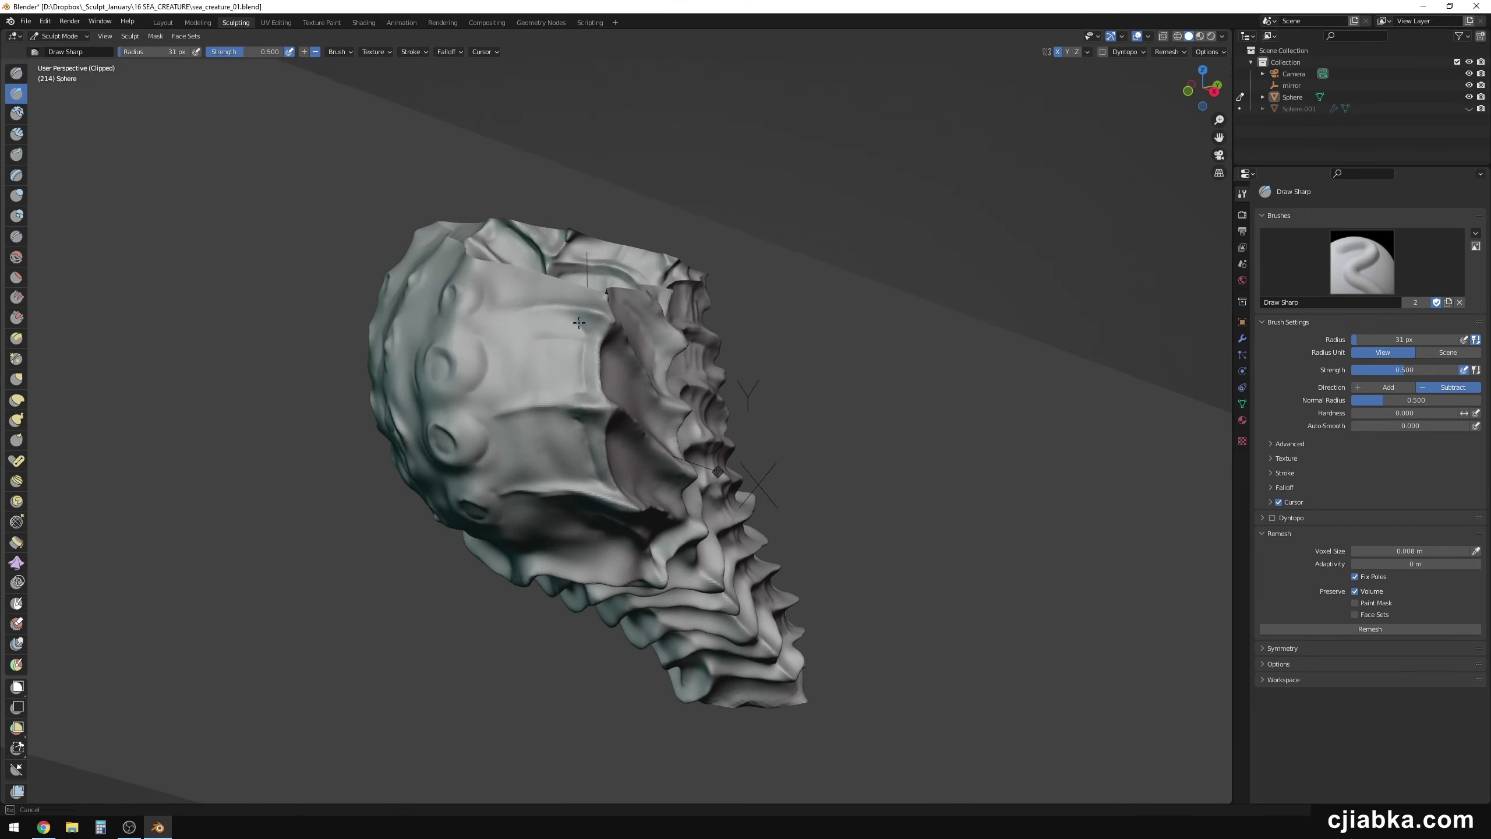
mouse_move(579, 322)
middle_mouse_down()
mouse_move(523, 316)
mouse_move(590, 355)
middle_mouse_up()
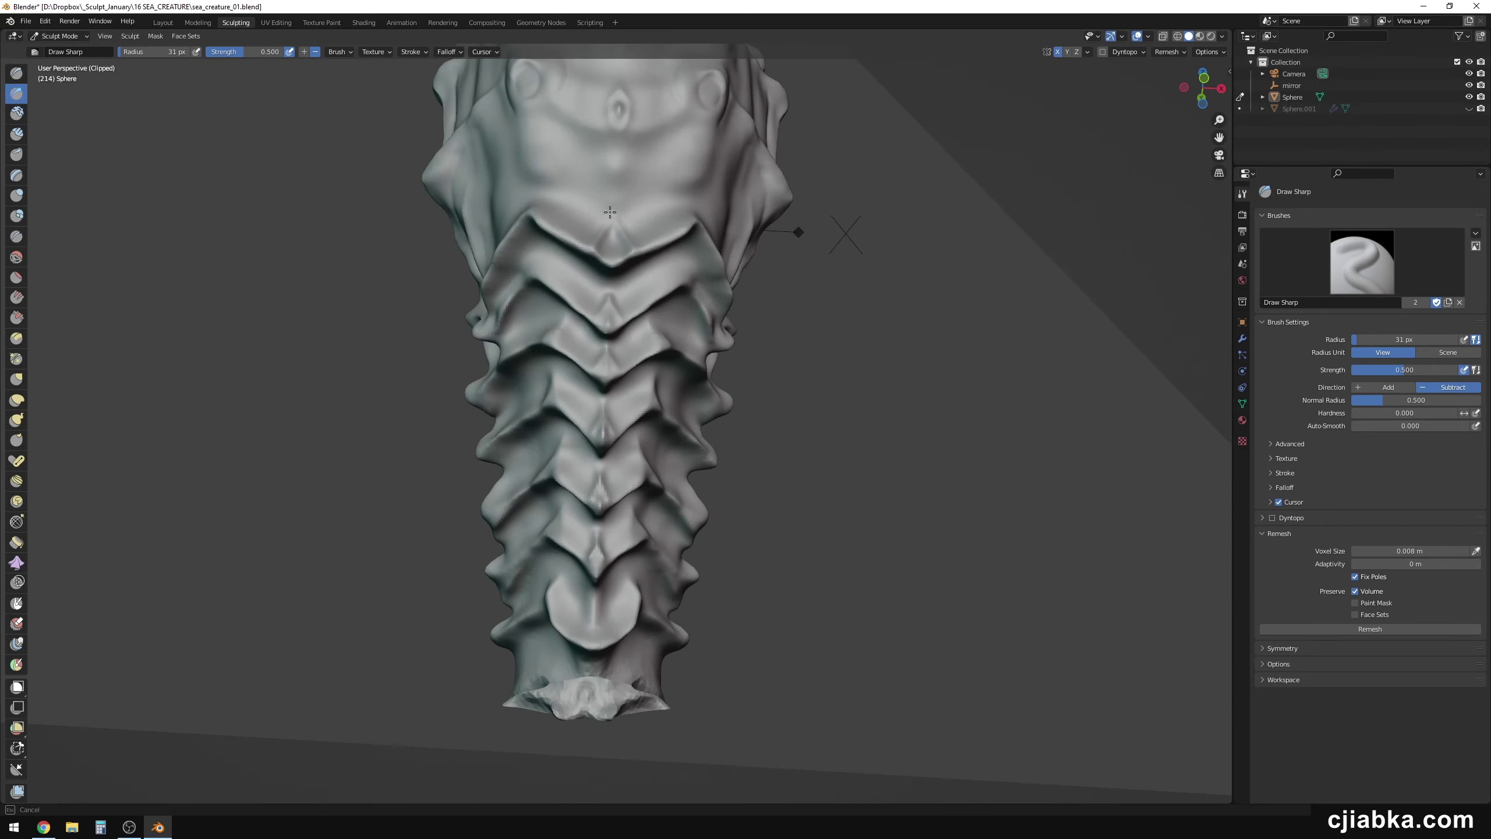
middle_click_drag(610, 212, 636, 189)
mouse_move(546, 266)
middle_mouse_down()
mouse_move(686, 347)
mouse_move(543, 293)
mouse_move(579, 411)
middle_mouse_up()
Zoom onto the curled tail tip and view it from both sides with Draw Sharp at 14 px.
mouse_move(523, 520)
middle_mouse_down()
mouse_move(633, 351)
mouse_move(650, 374)
middle_mouse_up()
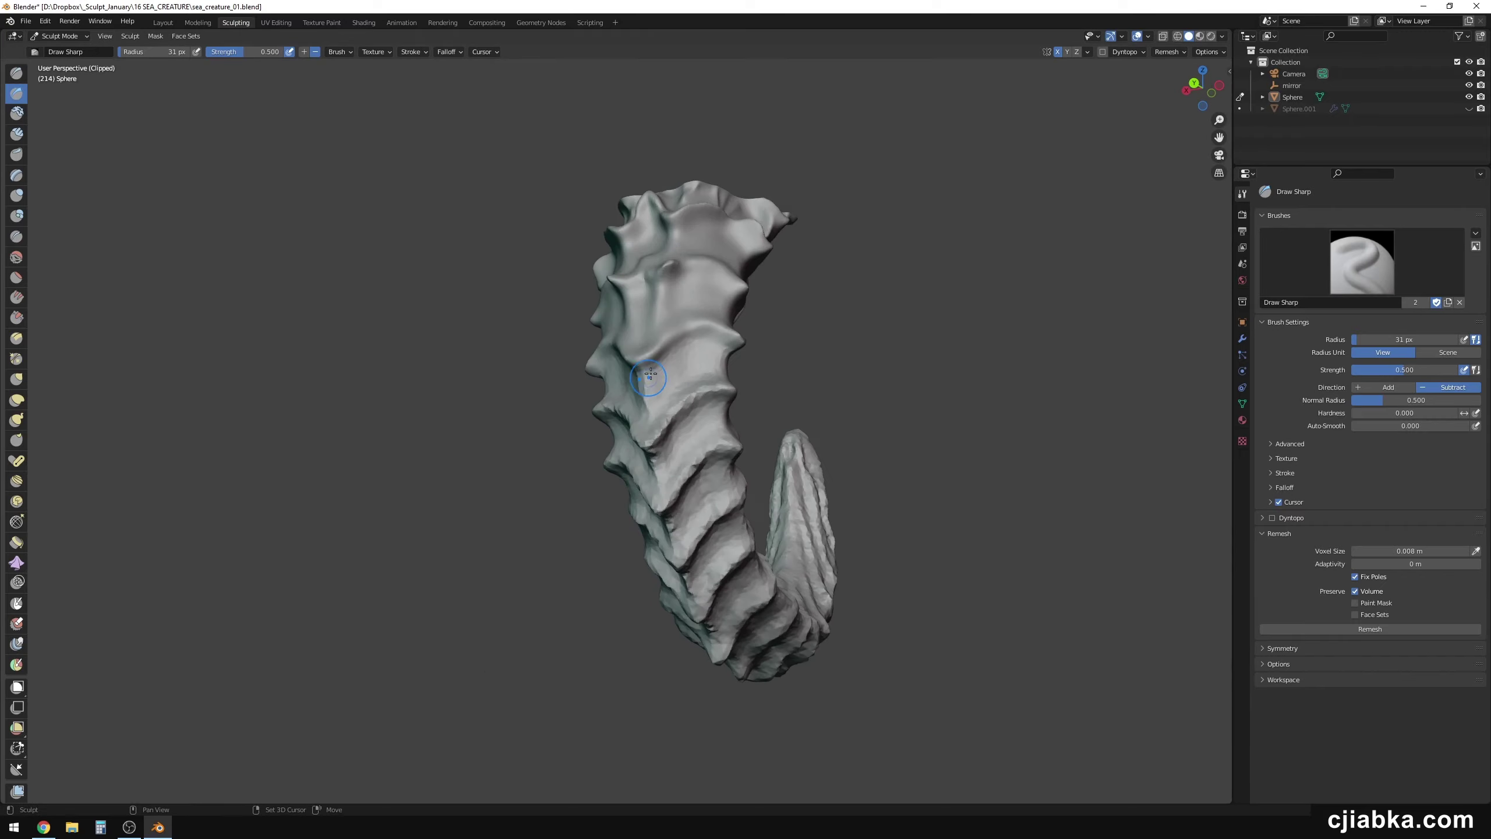
mouse_move(626, 464)
middle_mouse_down()
mouse_move(473, 585)
mouse_move(442, 358)
mouse_move(88, 210)
middle_mouse_up()
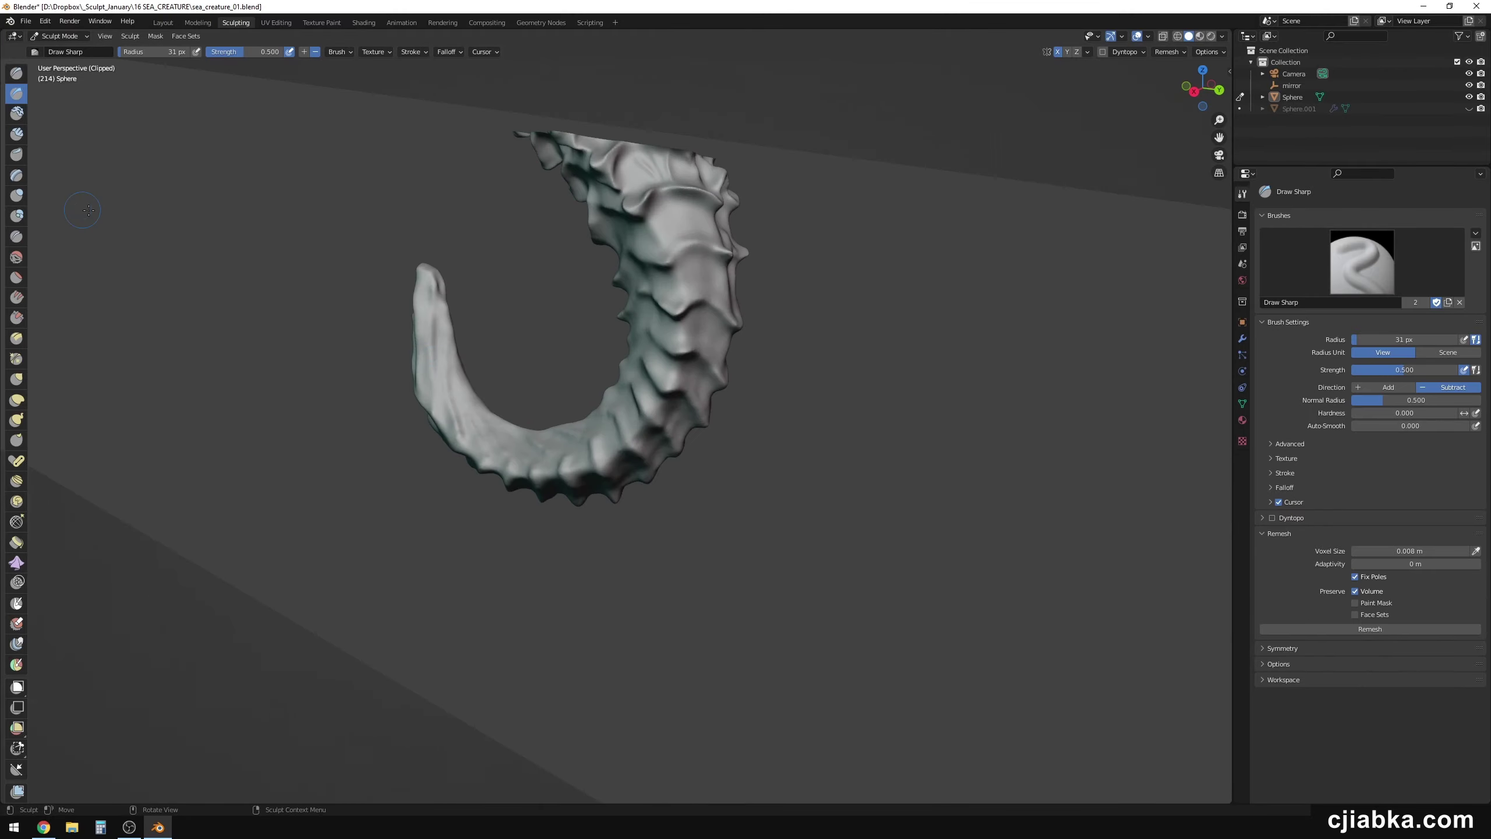
mouse_move(638, 381)
middle_mouse_down()
mouse_move(664, 398)
mouse_move(428, 320)
mouse_move(452, 376)
mouse_move(584, 373)
mouse_move(801, 442)
mouse_move(793, 464)
mouse_move(616, 400)
mouse_move(530, 537)
mouse_move(644, 440)
mouse_move(714, 407)
mouse_move(618, 414)
mouse_move(534, 253)
mouse_move(501, 364)
middle_mouse_up()
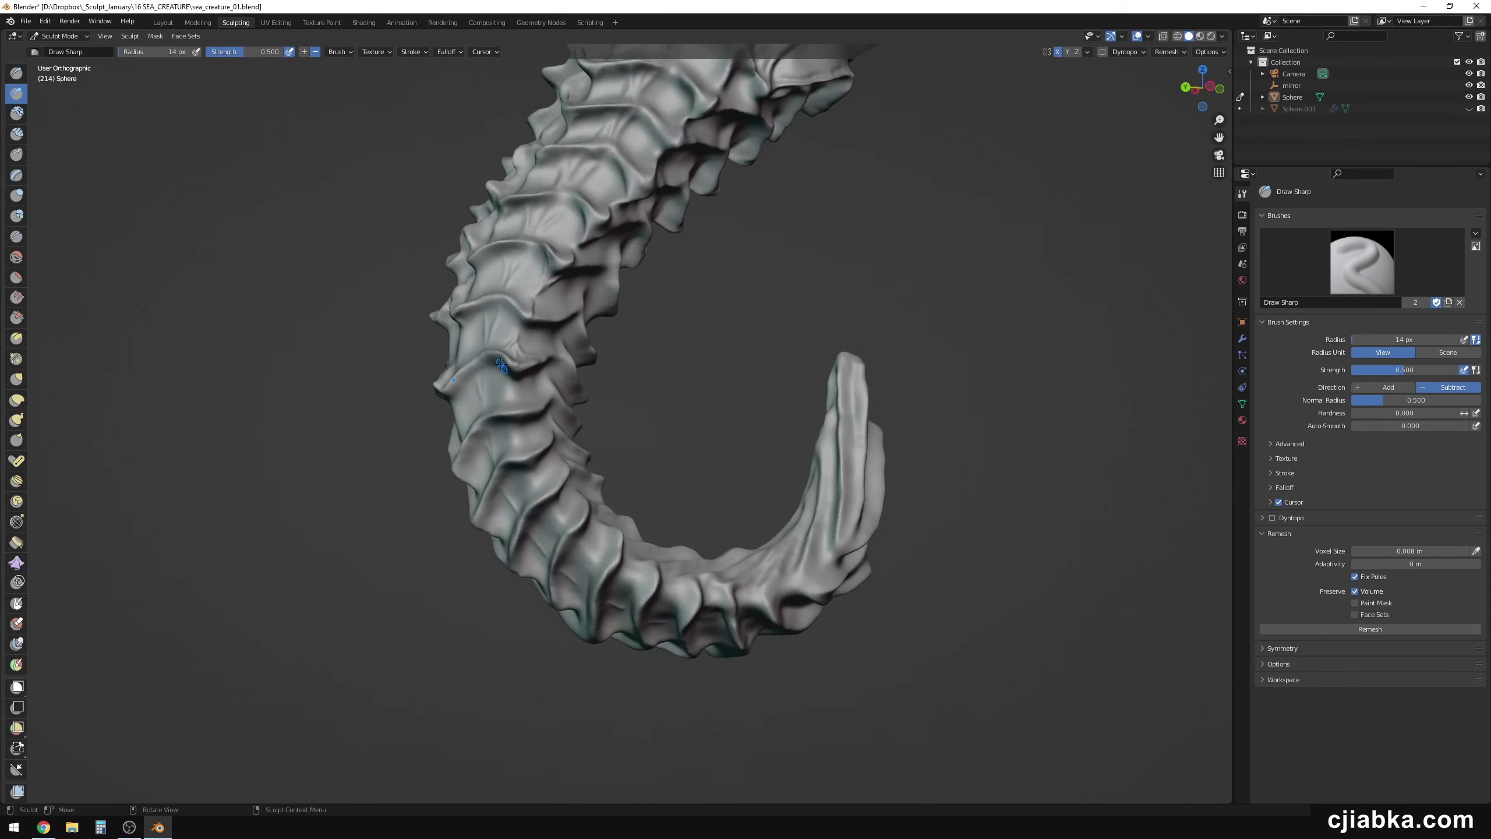
mouse_move(571, 577)
middle_mouse_down()
mouse_move(684, 600)
mouse_move(561, 448)
middle_mouse_up()
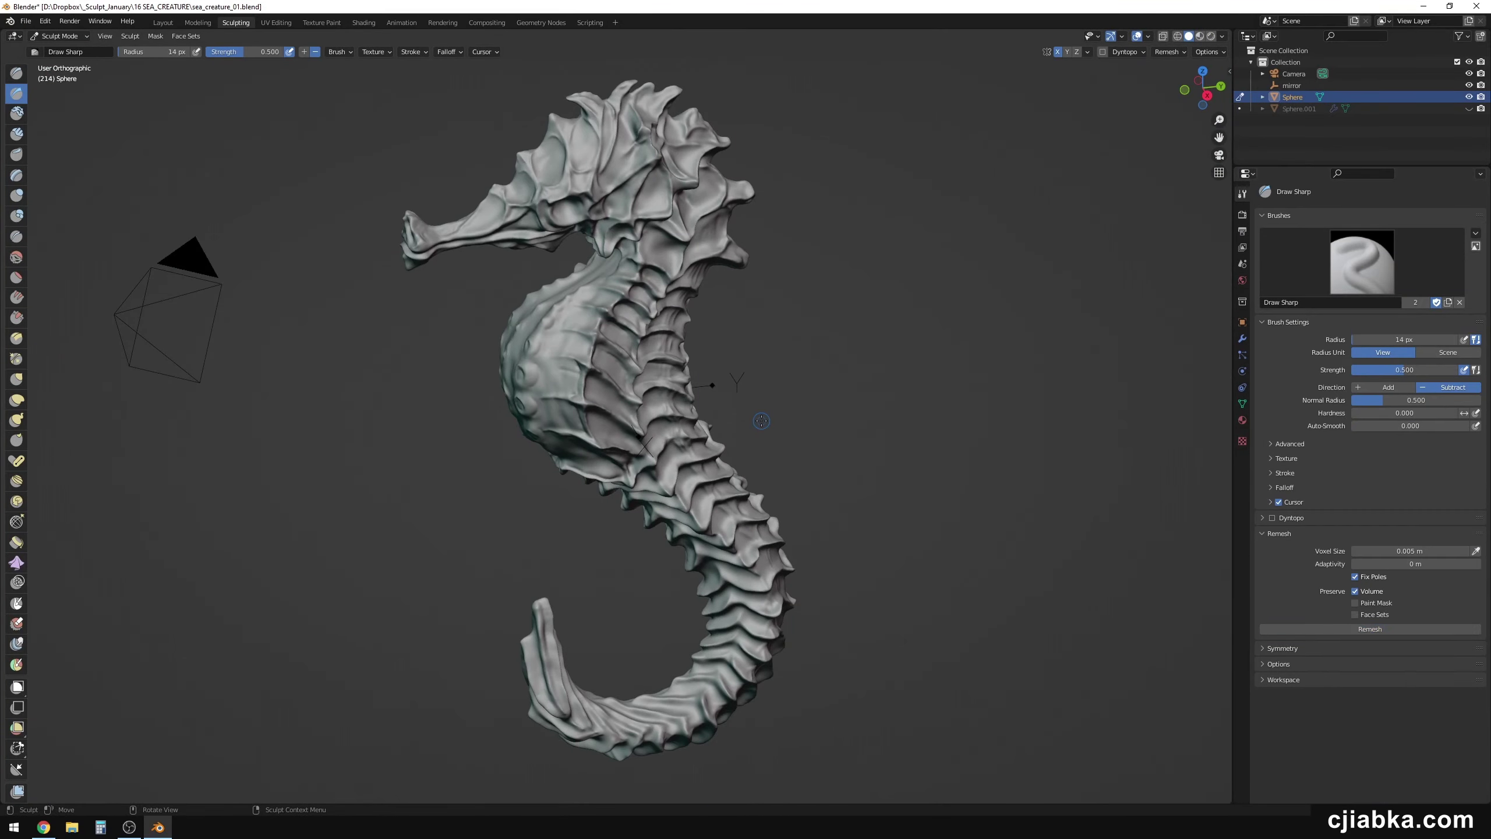
Zoom far into the seahorse's spine and view it from the left side and behind.
middle_click_drag(761, 420, 575, 235)
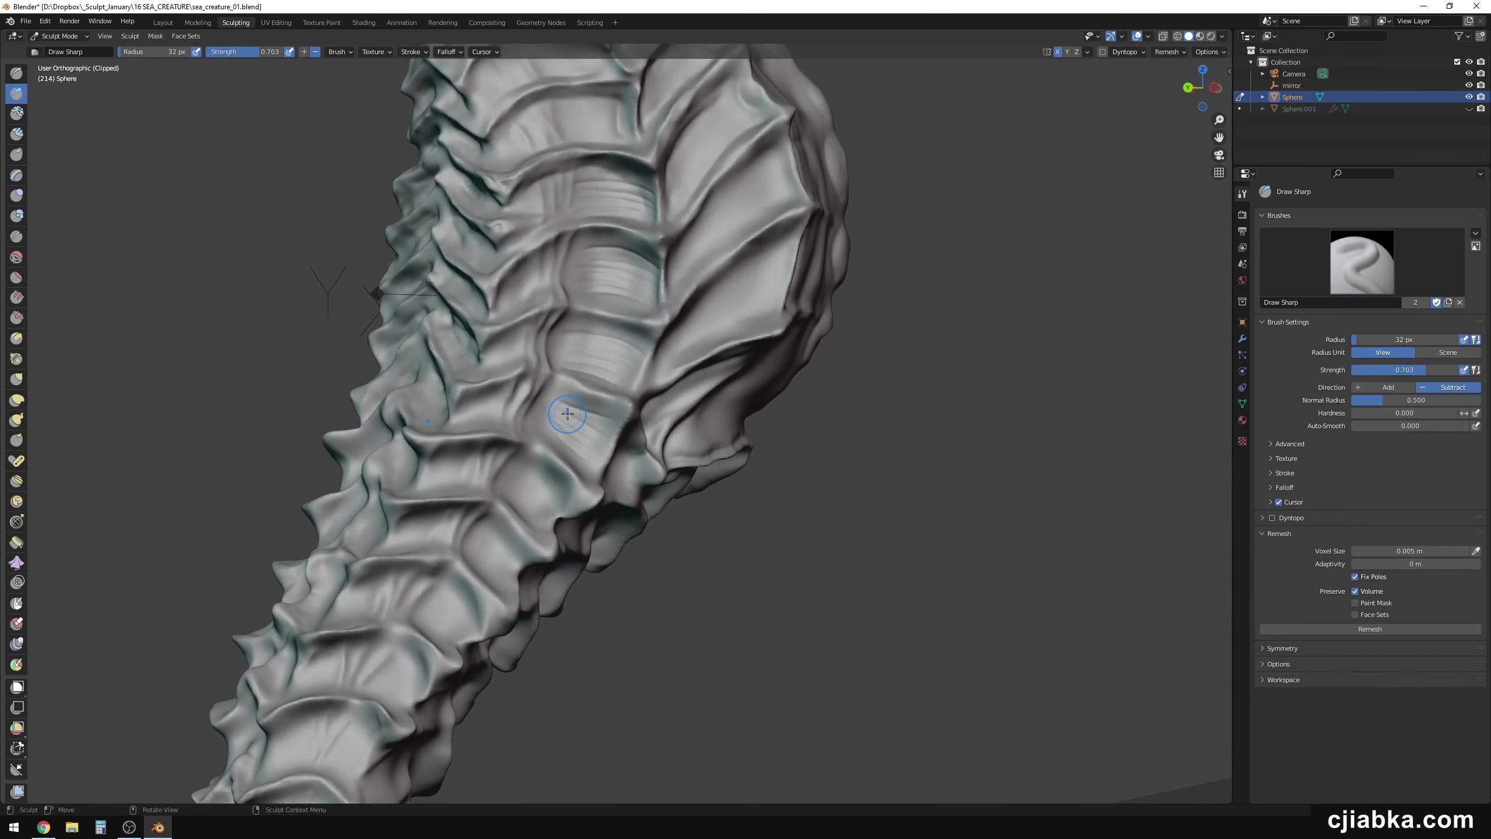
middle_click_drag(440, 466, 651, 410, "shift")
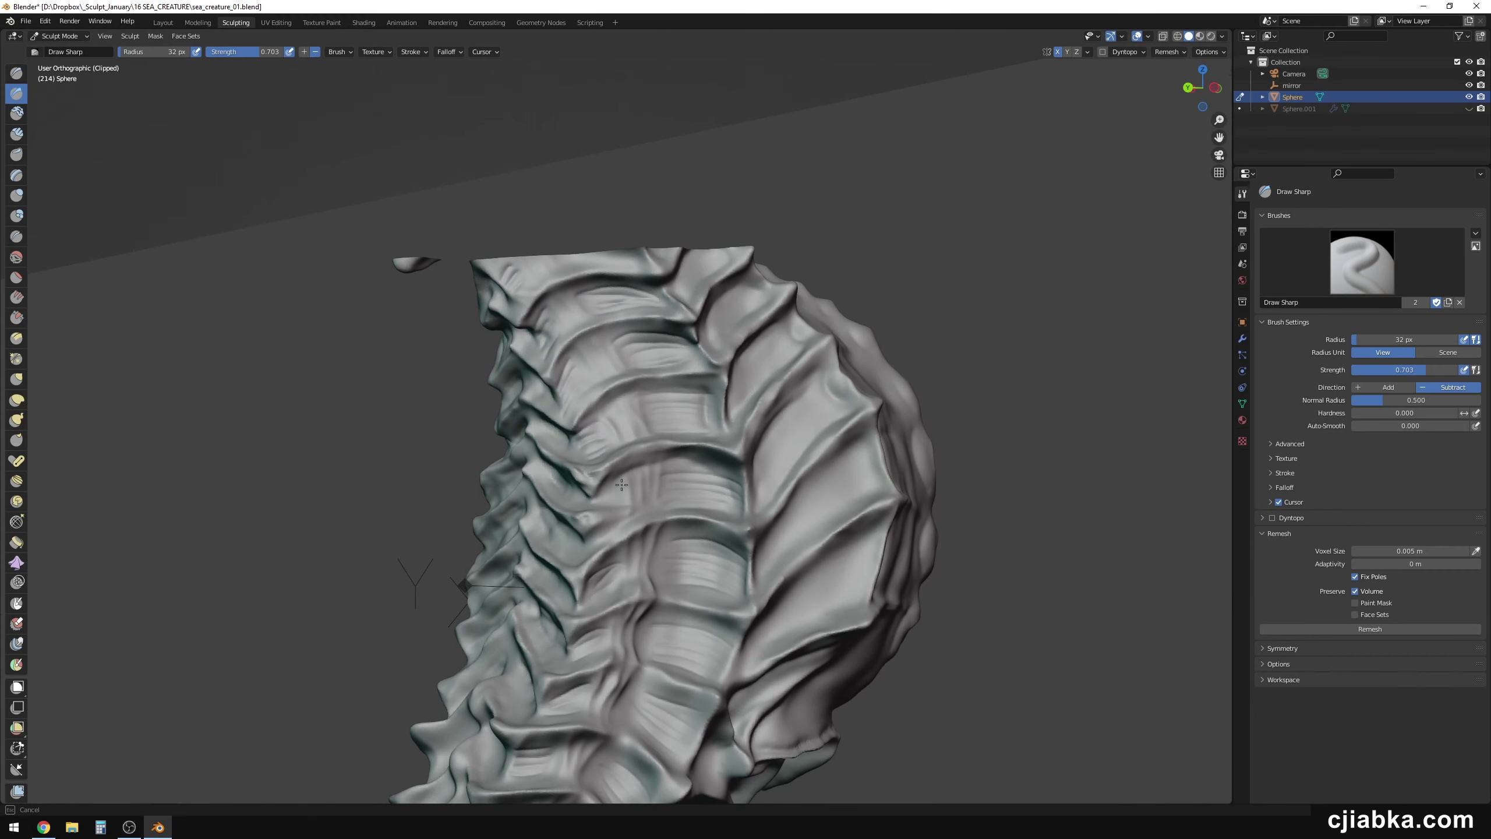
middle_click_drag(621, 485, 561, 297)
middle_click_drag(625, 615, 529, 538)
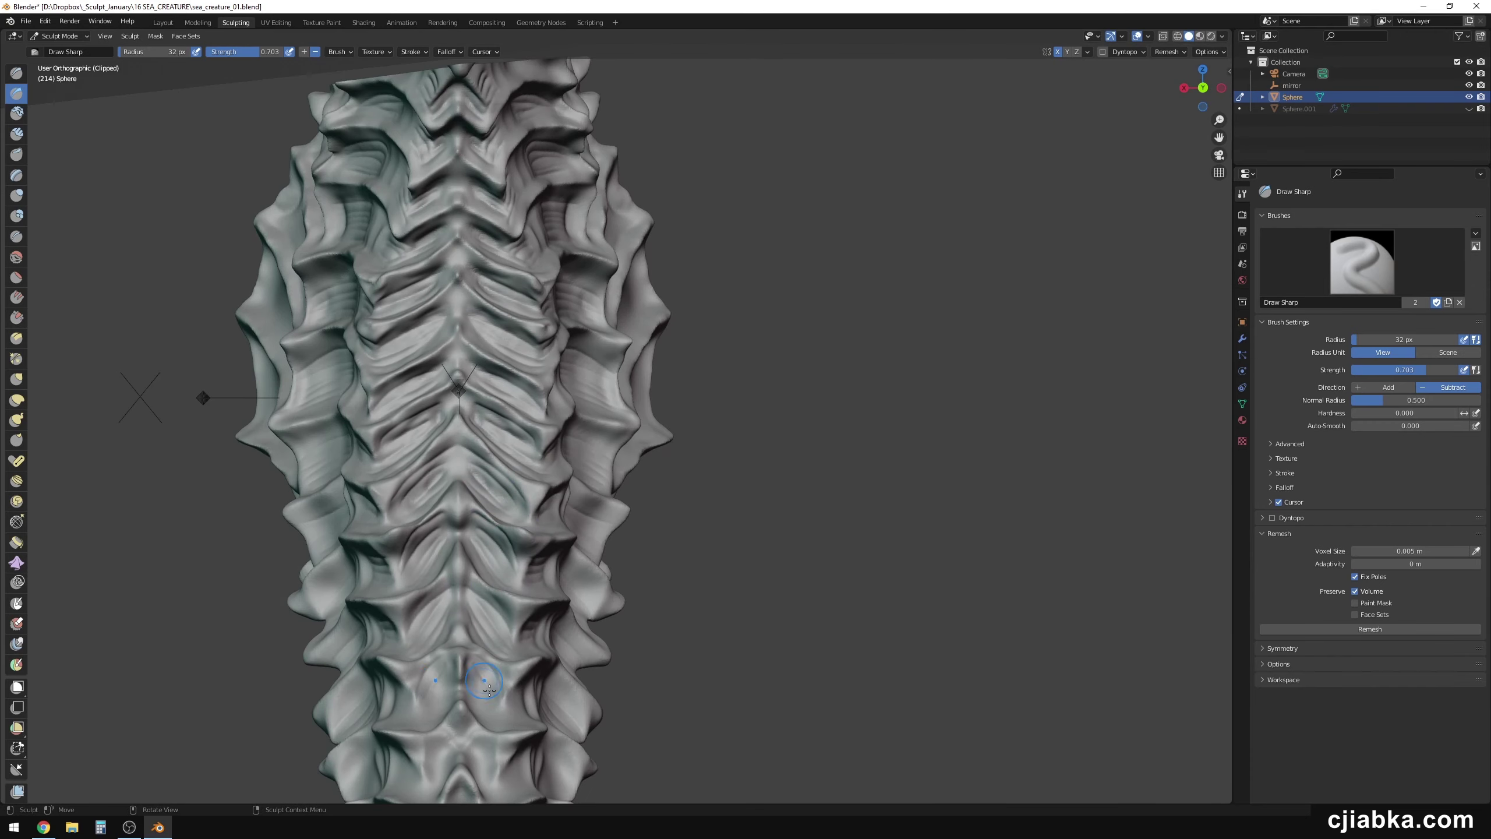
middle_click_drag(490, 689, 708, 504, "alt")
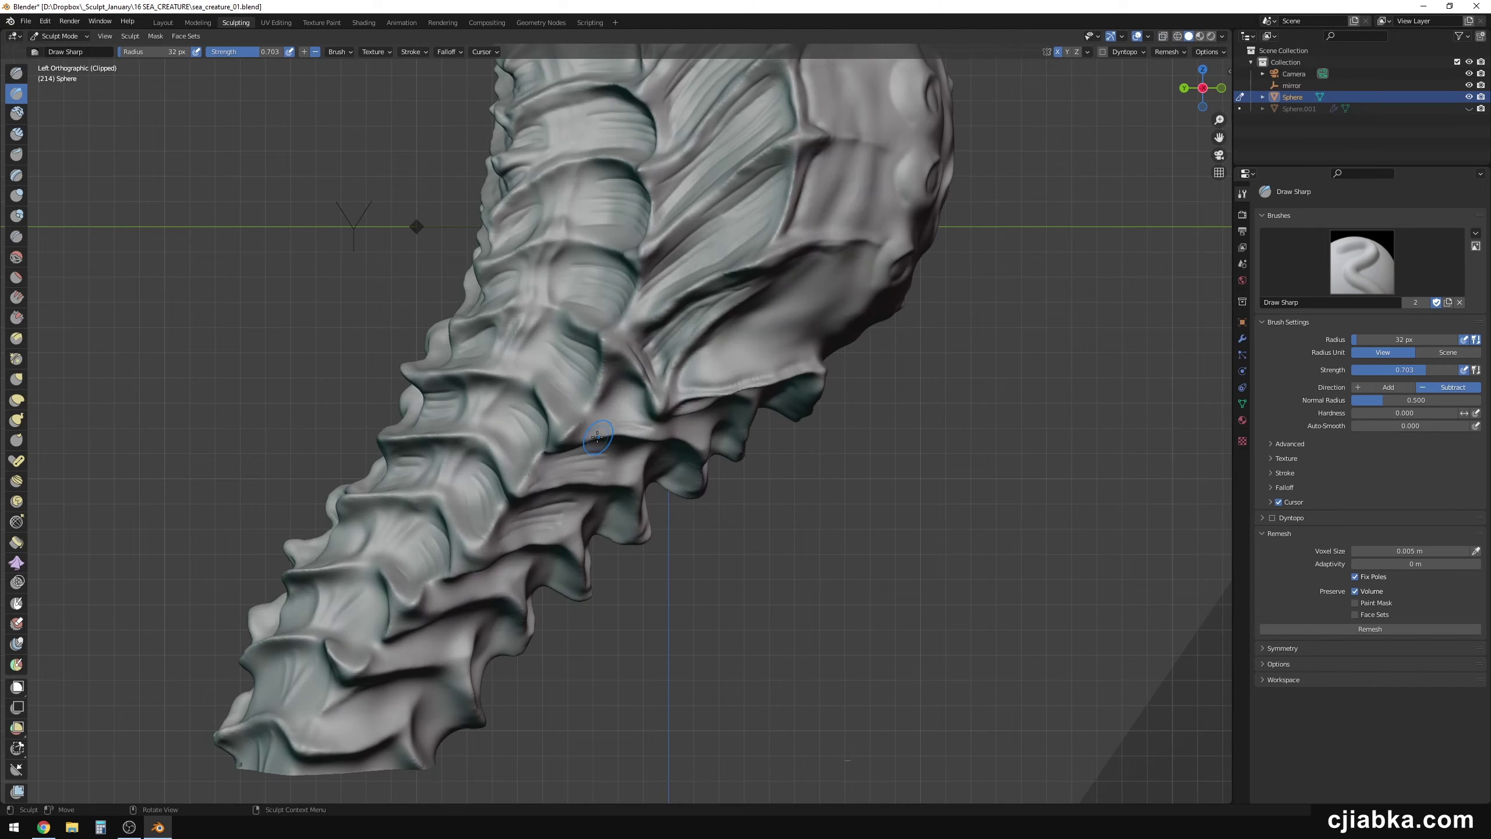
middle_click_drag(549, 486, 588, 268, "shift")
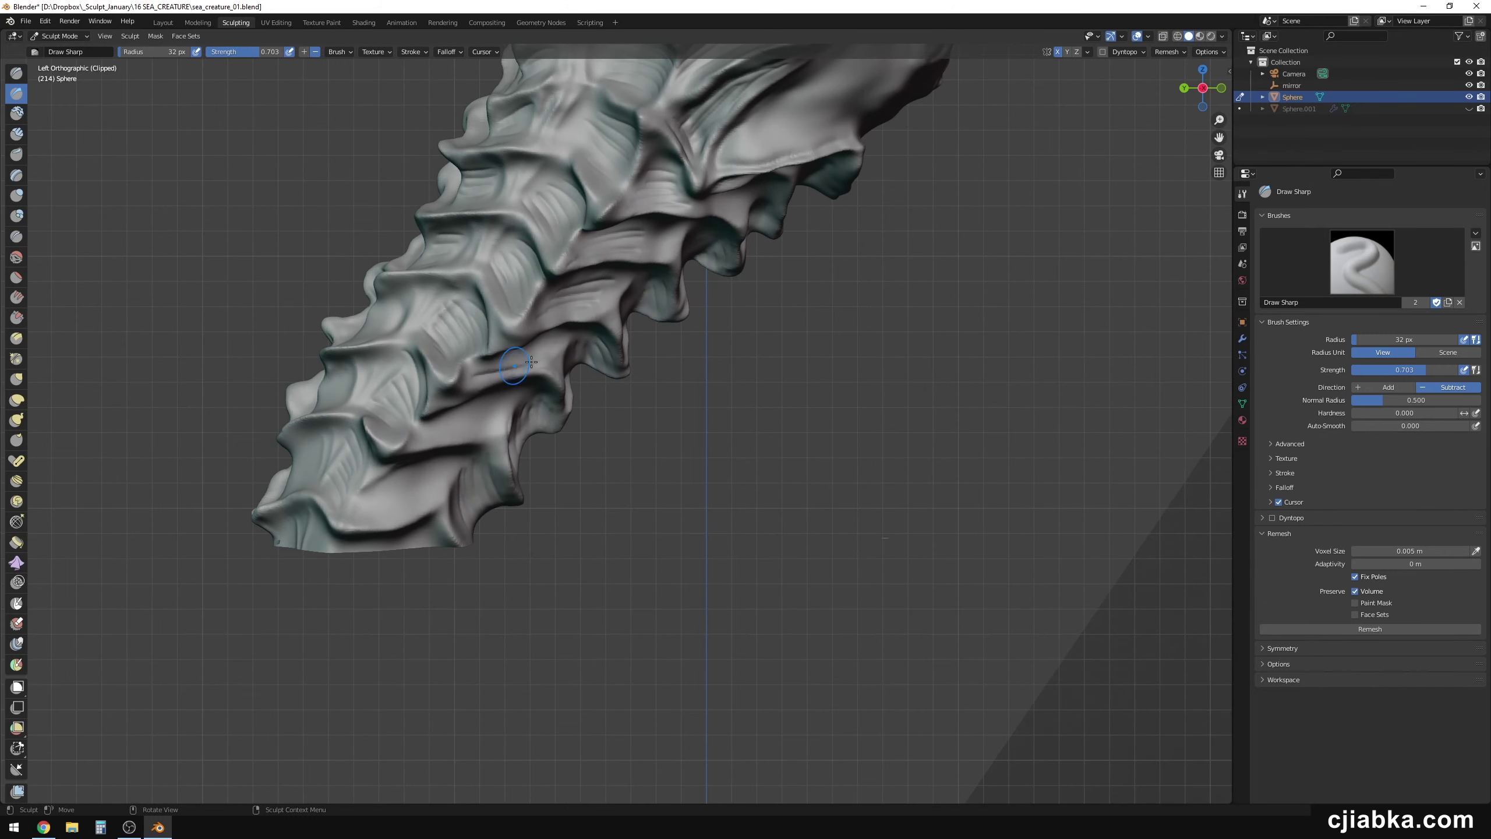
middle_click_drag(449, 531, 426, 395, "alt")
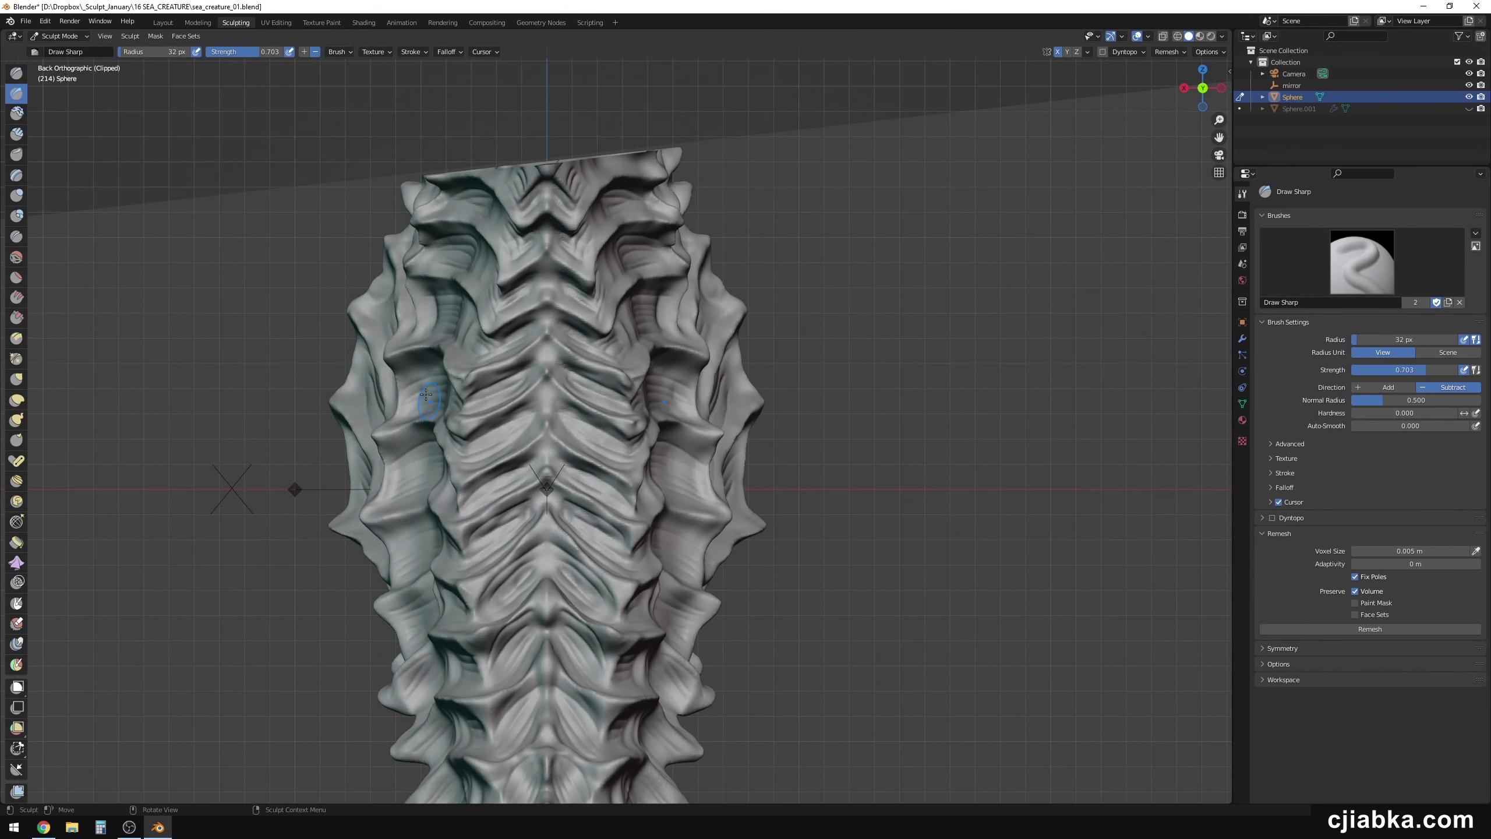
Orbit round to the curled tail, then bring the head in close from the side.
mouse_move(729, 423)
middle_mouse_down()
mouse_move(938, 489)
mouse_move(499, 449)
mouse_move(729, 427)
mouse_move(432, 239)
mouse_move(357, 443)
mouse_move(456, 220)
mouse_move(458, 260)
mouse_move(872, 626)
mouse_move(872, 655)
mouse_move(925, 207)
mouse_move(909, 275)
mouse_move(775, 324)
mouse_move(763, 352)
mouse_move(937, 596)
middle_mouse_up()
mouse_move(893, 647)
middle_mouse_down()
mouse_move(763, 529)
mouse_move(608, 477)
mouse_move(572, 390)
mouse_move(706, 408)
mouse_move(493, 377)
mouse_move(856, 528)
mouse_move(740, 333)
middle_mouse_up()
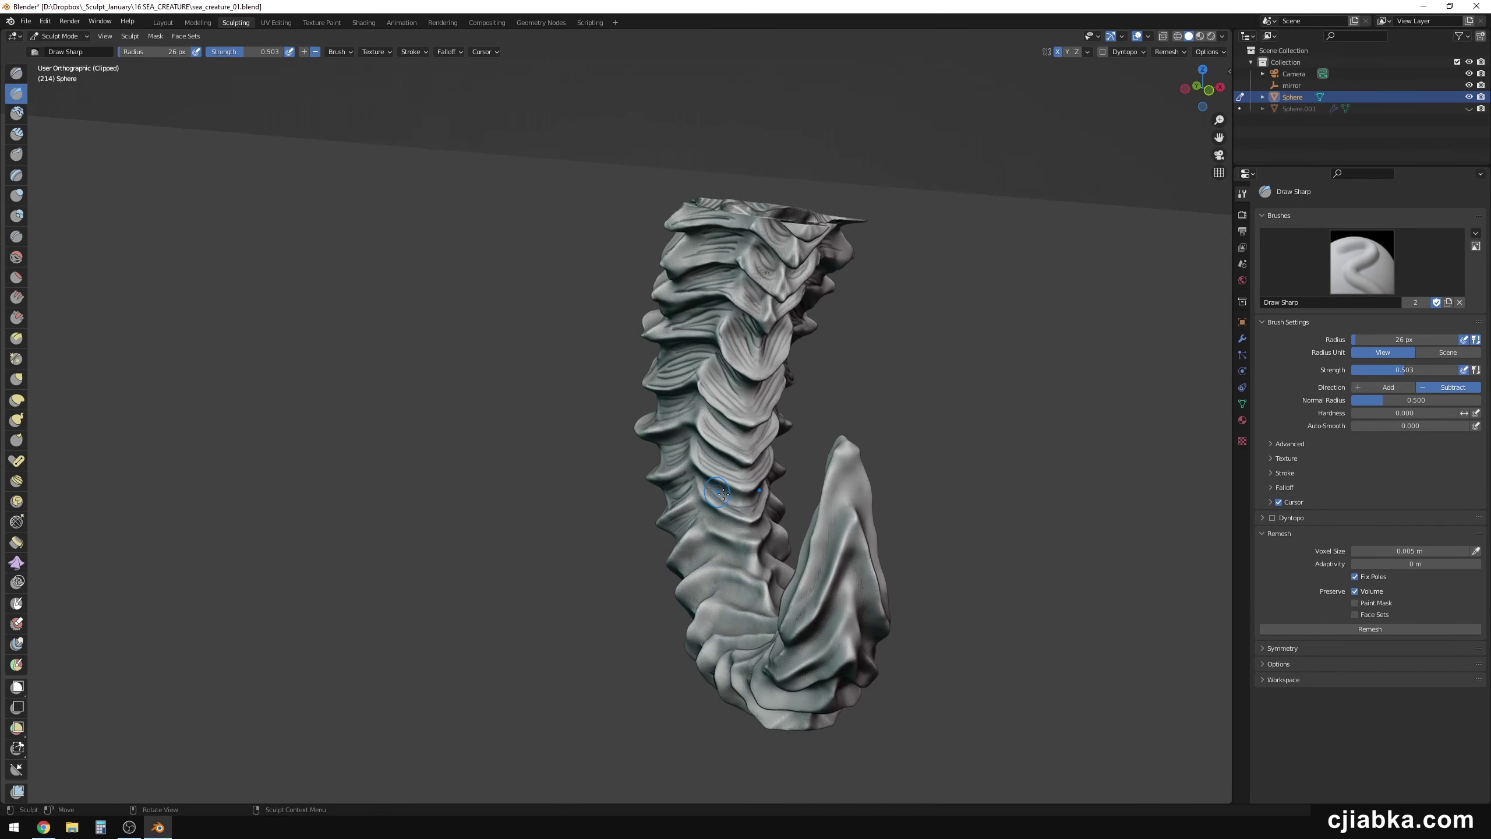
middle_click_drag(724, 492, 775, 487)
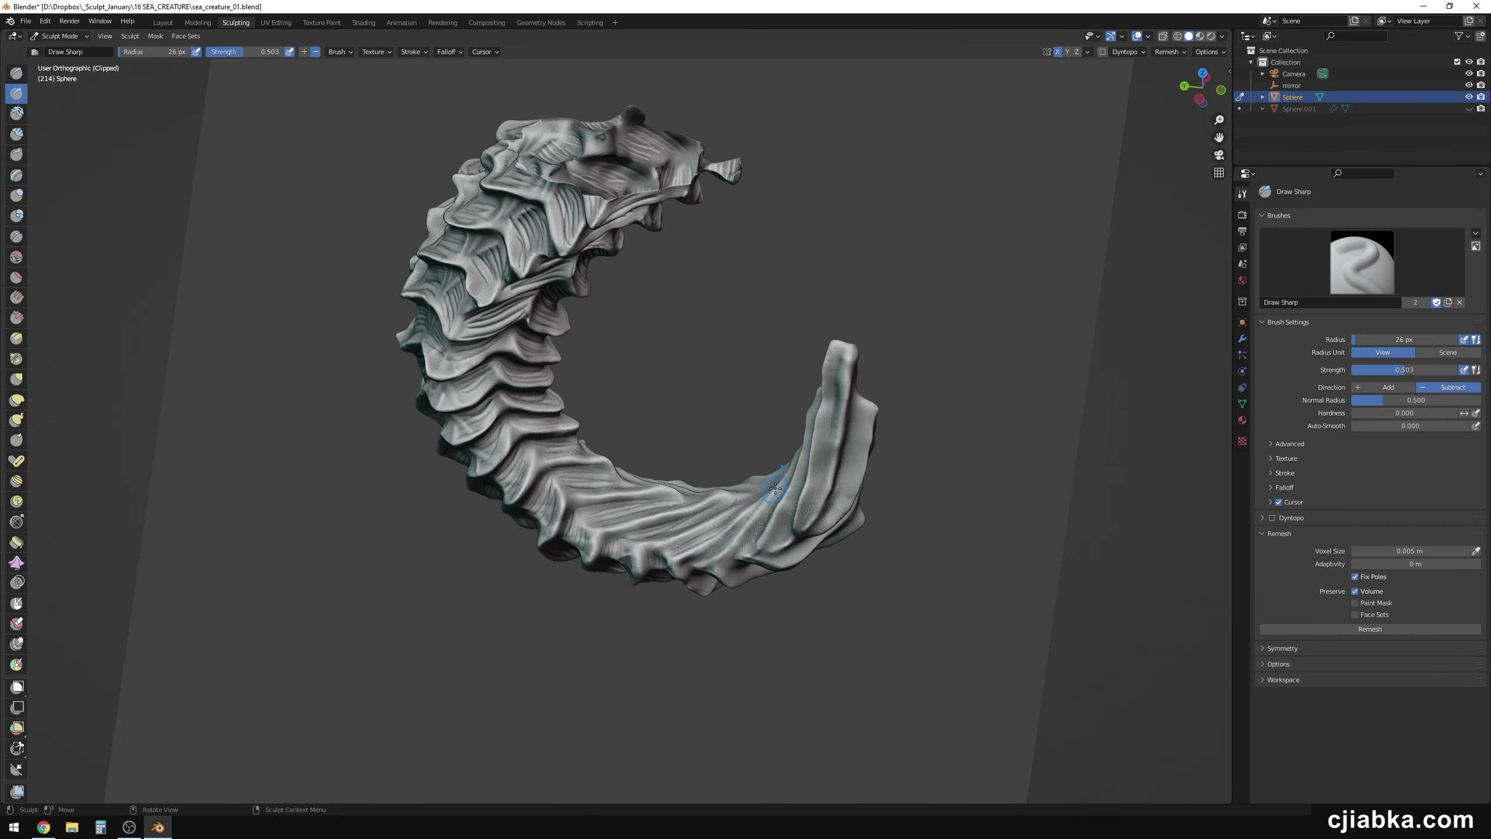
mouse_move(528, 435)
middle_mouse_down()
mouse_move(441, 515)
mouse_move(692, 498)
mouse_move(739, 555)
middle_mouse_up()
scroll(785, 613, "up", 5)
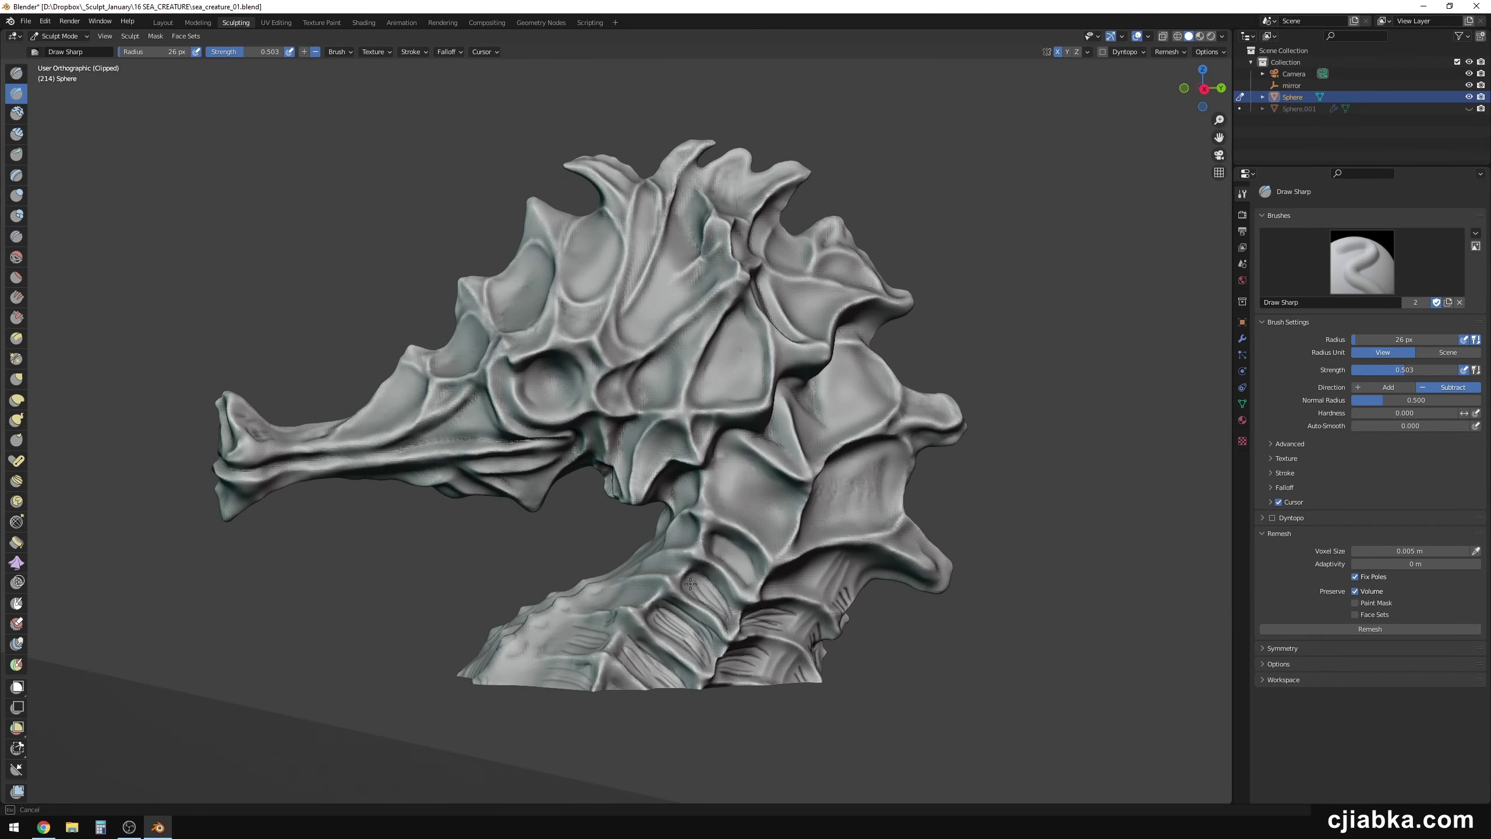
mouse_move(786, 614)
middle_mouse_down()
mouse_move(832, 670)
mouse_move(443, 411)
middle_mouse_up()
mouse_move(516, 440)
middle_mouse_down()
mouse_move(799, 293)
mouse_move(567, 317)
mouse_move(637, 411)
mouse_move(322, 409)
mouse_move(299, 349)
mouse_move(437, 278)
mouse_move(812, 250)
mouse_move(823, 487)
middle_mouse_up()
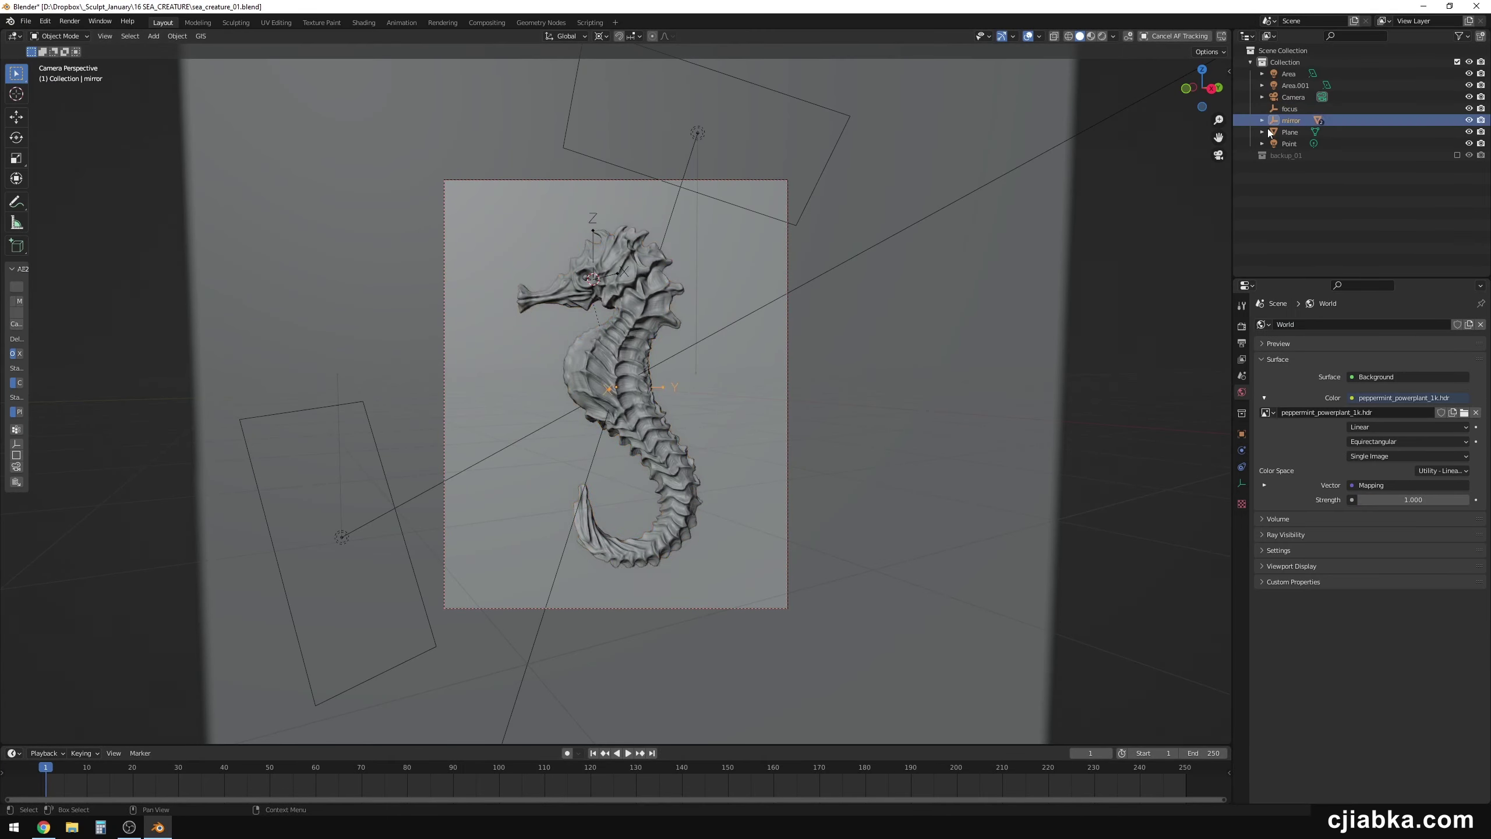
Preview the scene in Rendered shading and rotate the mirror object around Z.
key("r")
key("z")
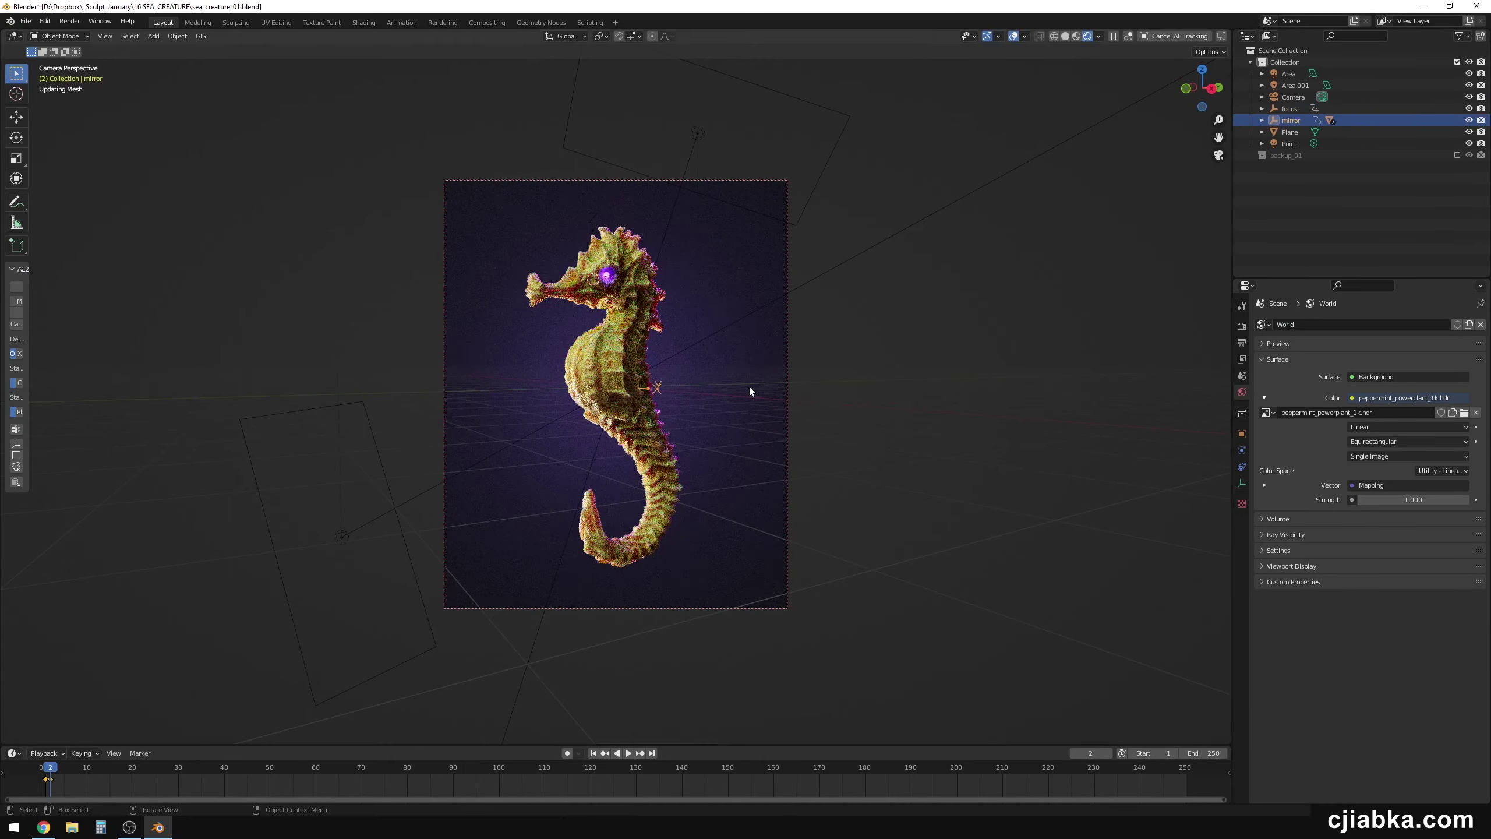